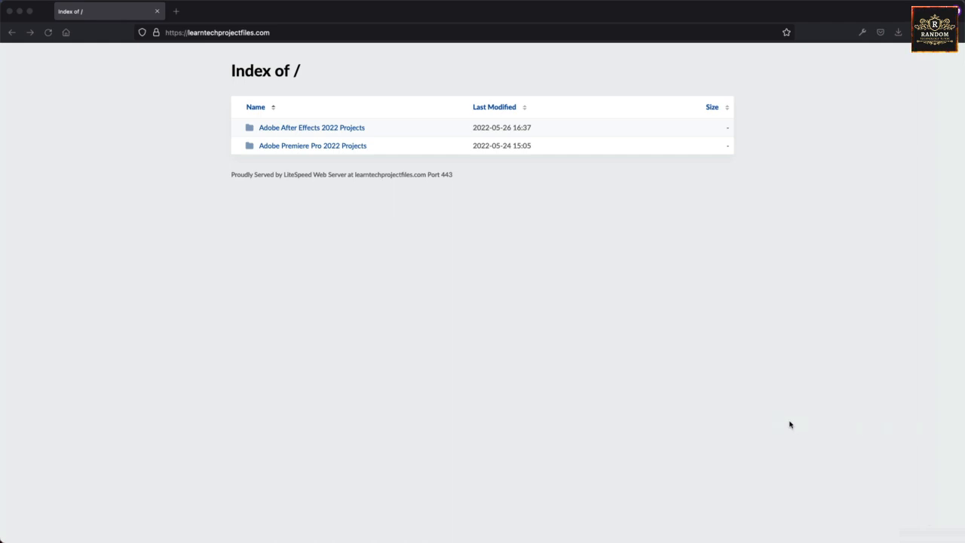
Open the Adobe After Effects 2022 Projects folder on the site and download 18. Project #18 - Adobe Illustrator 2022 | Basics.zip.
{"action": "left_click", "coordinate": [635, 373]}
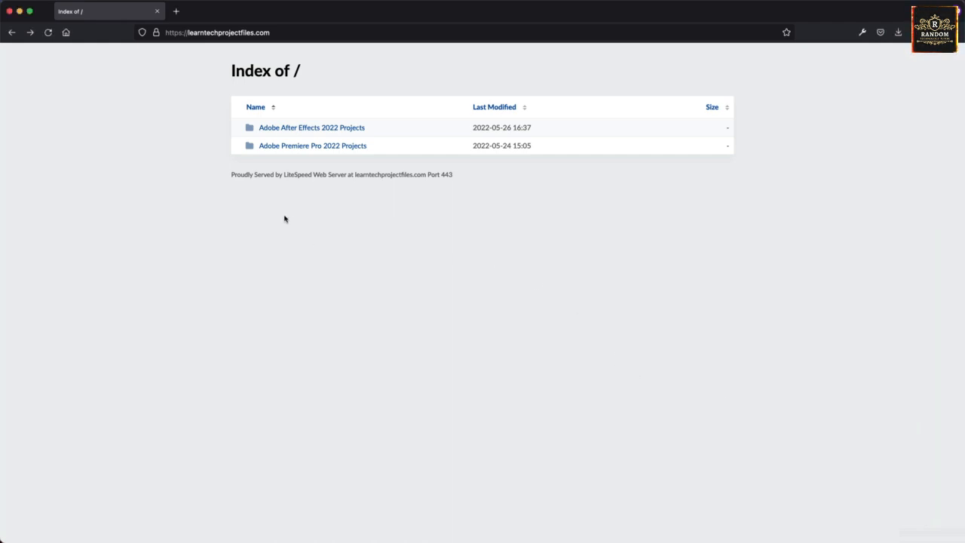
{"action": "left_click", "coordinate": [290, 131]}
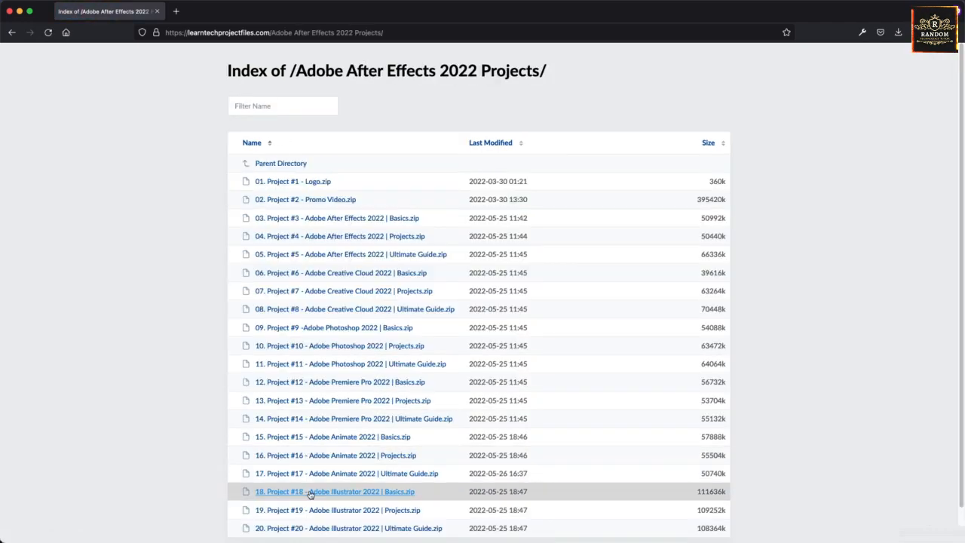
{"action": "left_click", "coordinate": [309, 491]}
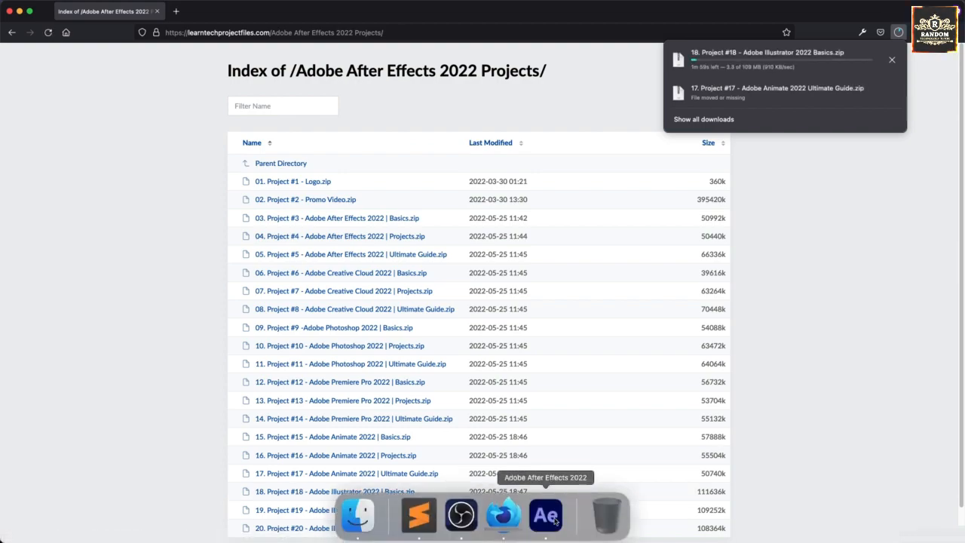
Switch to After Effects and create a new project.
{"action": "left_click", "coordinate": [554, 520]}
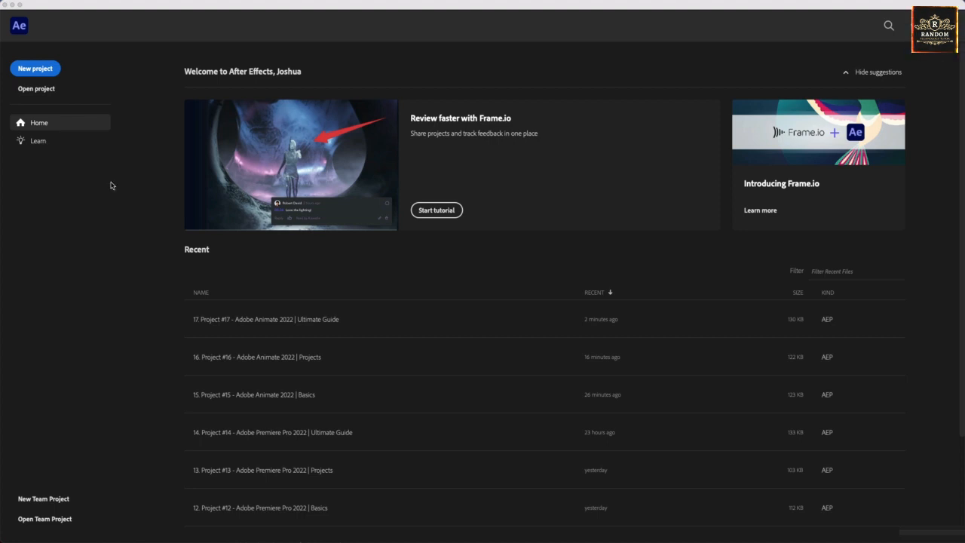
{"action": "left_click", "coordinate": [54, 69]}
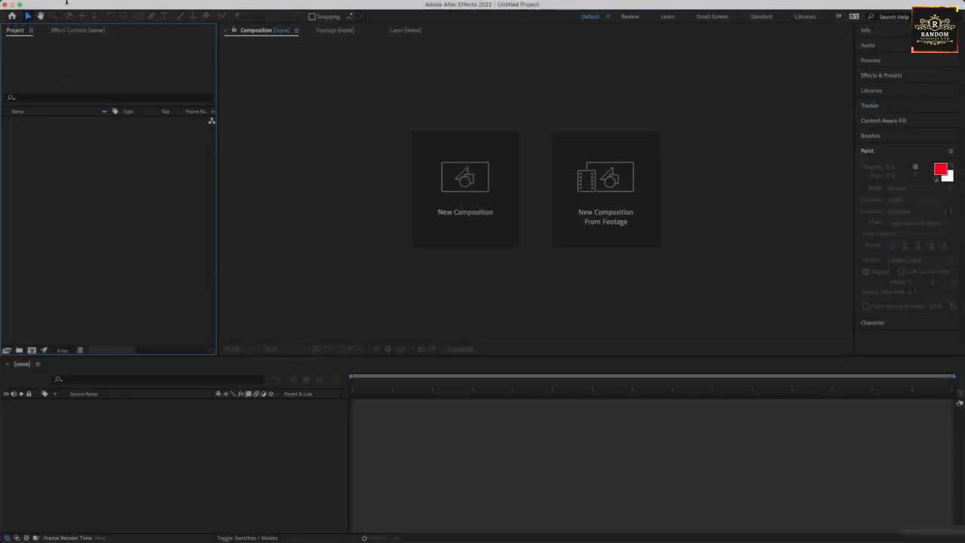
Start saving the project as a file and navigate to the 01. Projects folder.
{"action": "left_click", "coordinate": [85, 6]}
{"action": "mouse_move", "coordinate": [121, 114]}
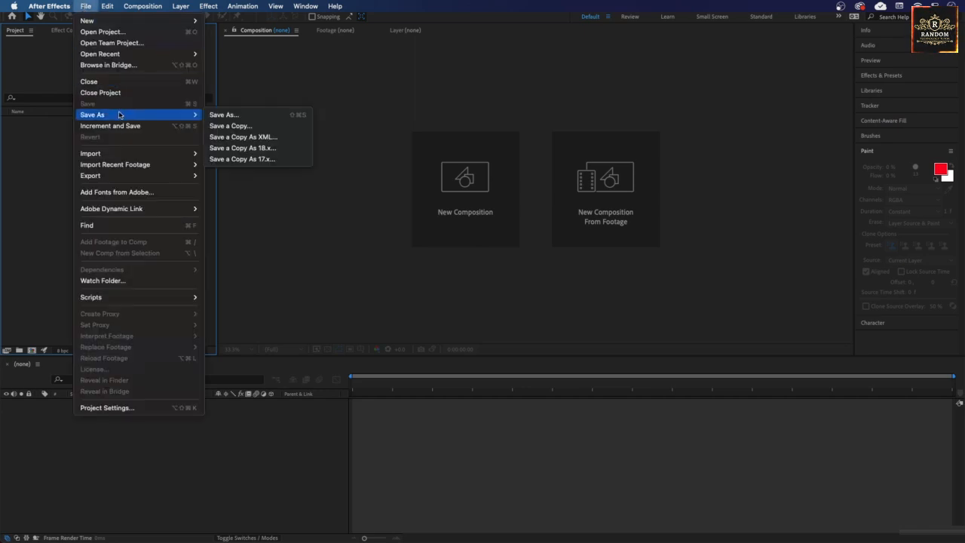
{"action": "left_click", "coordinate": [211, 115]}
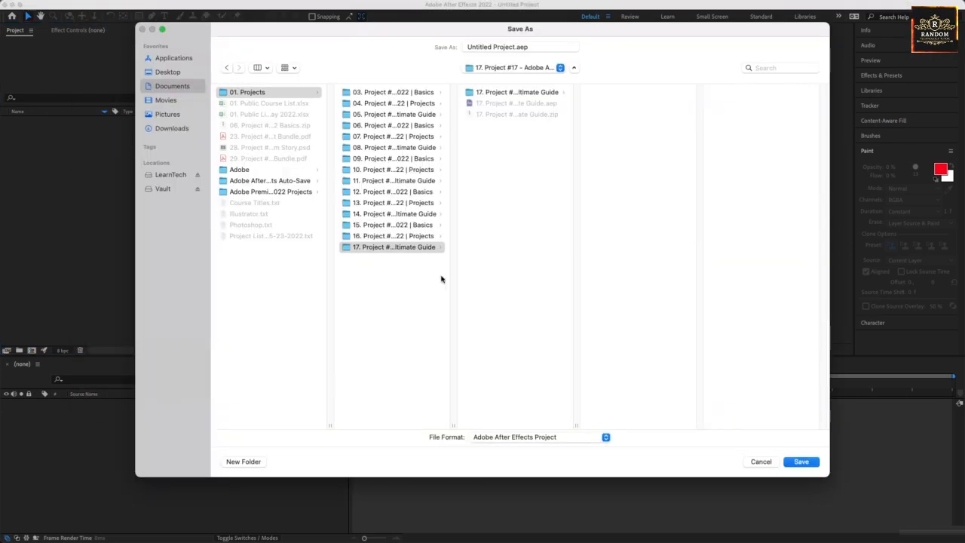
{"action": "double_click", "coordinate": [453, 425]}
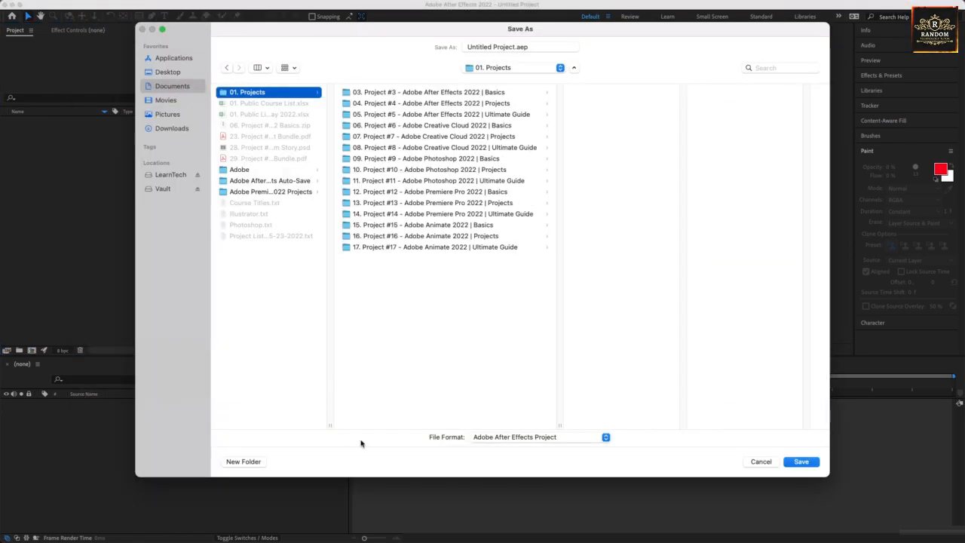
Create a new folder named 18. Project #18 - Adobe Illustrator 2022 | Basics inside 01. Projects.
{"action": "left_click", "coordinate": [260, 462]}
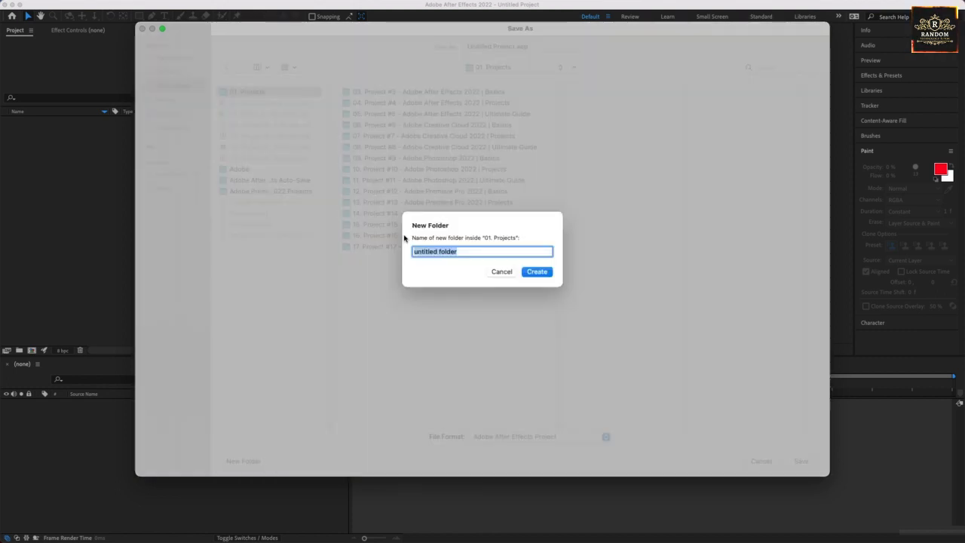
{"action": "type", "text": "18. Pro"}
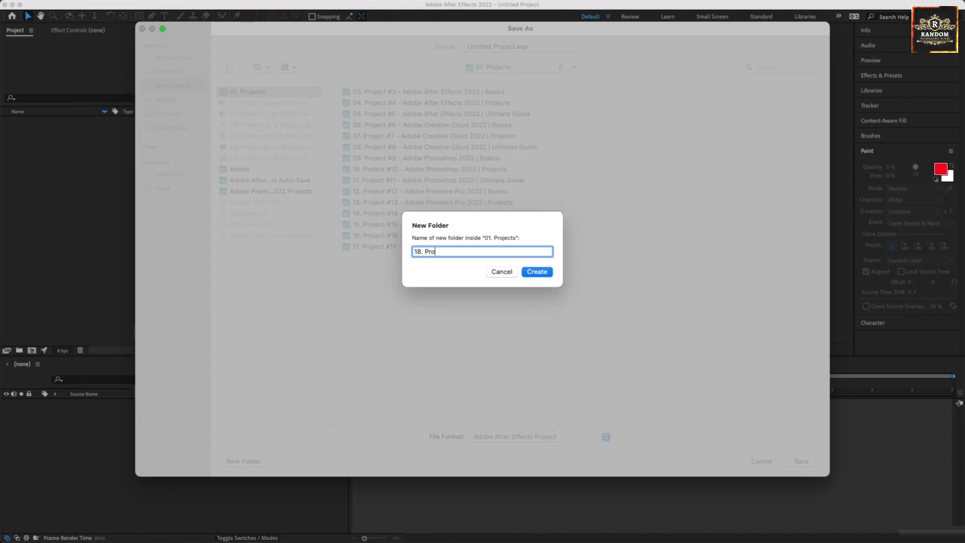
{"action": "type", "text": "ject #18 - Adobe Illustrator 2022"}
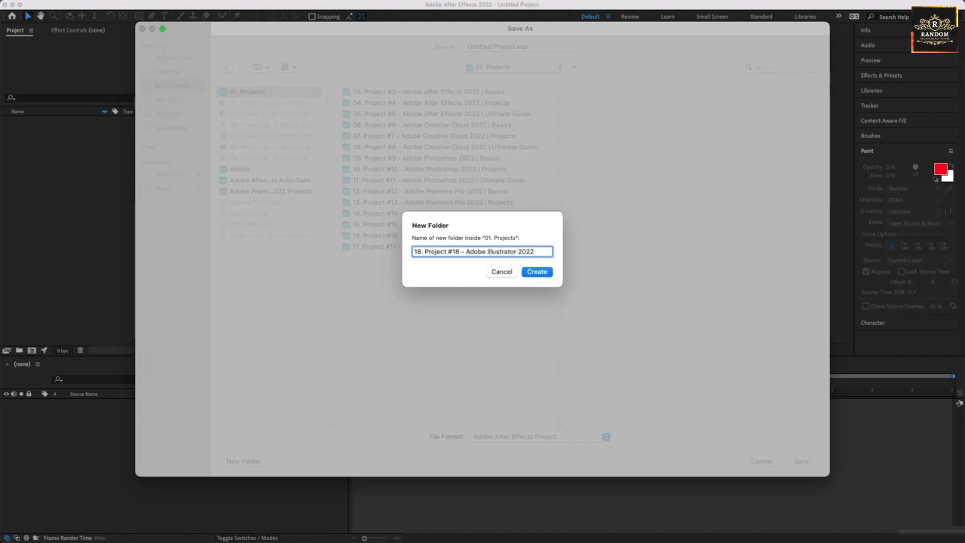
{"action": "type", "text": "asics"}
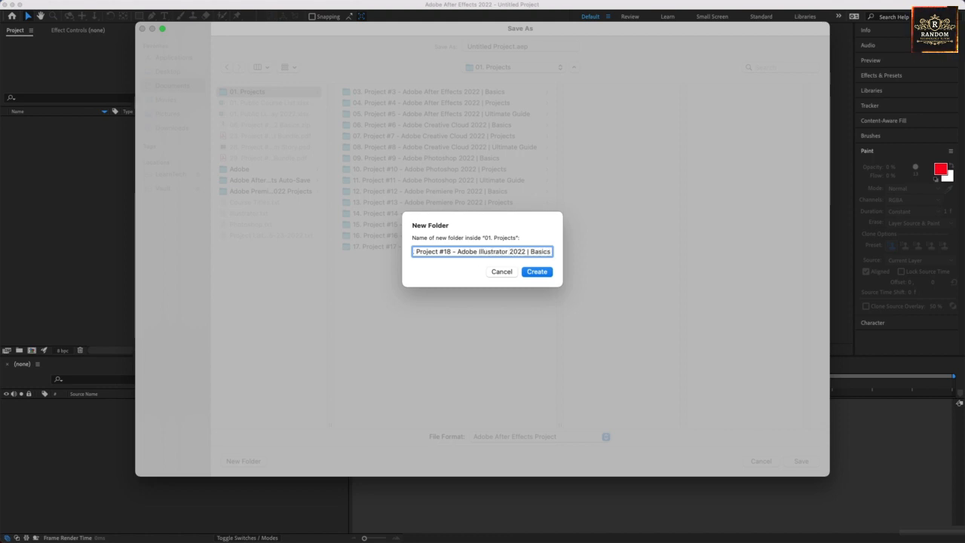
{"action": "key", "text": "super+a"}
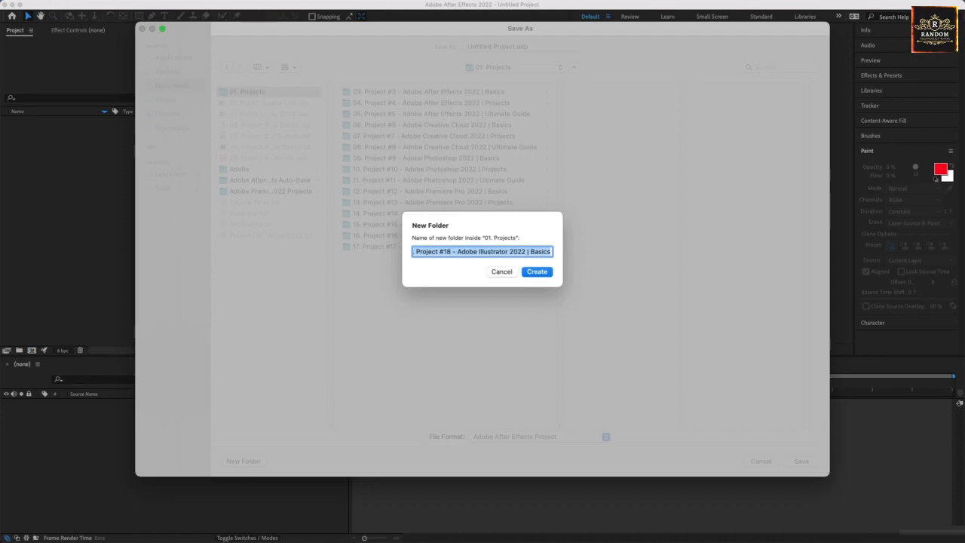
{"action": "key", "text": "Return"}
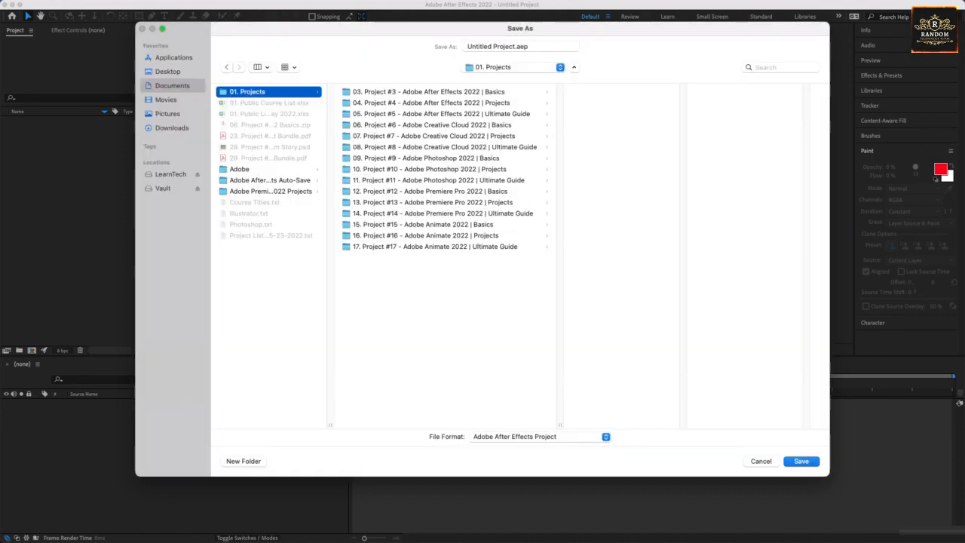
Save the project as 18. Project #18 - Adobe Illustrator 2022 | Basics.aep inside the new folder.
{"action": "left_click", "coordinate": [499, 46]}
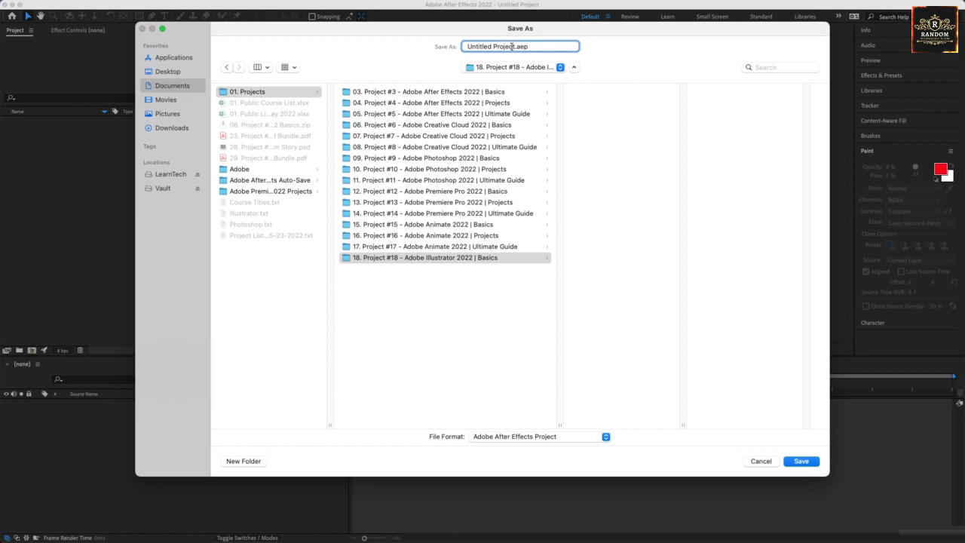
{"action": "left_click_drag", "start_coordinate": [515, 47], "coordinate": [352, 58]}
{"action": "type", "text": "Adobe Illustrator 2022 | Basics"}
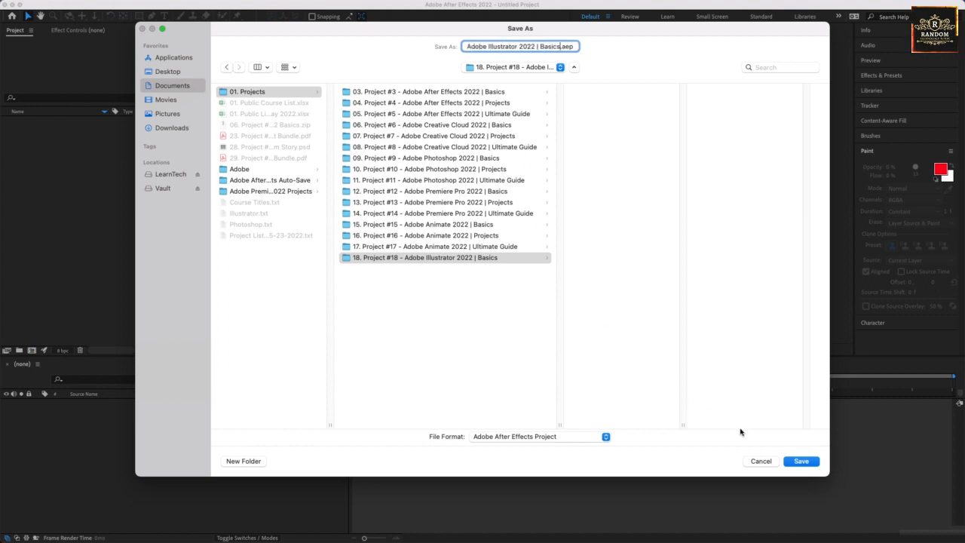
{"action": "left_click", "coordinate": [465, 260]}
{"action": "left_click", "coordinate": [799, 460]}
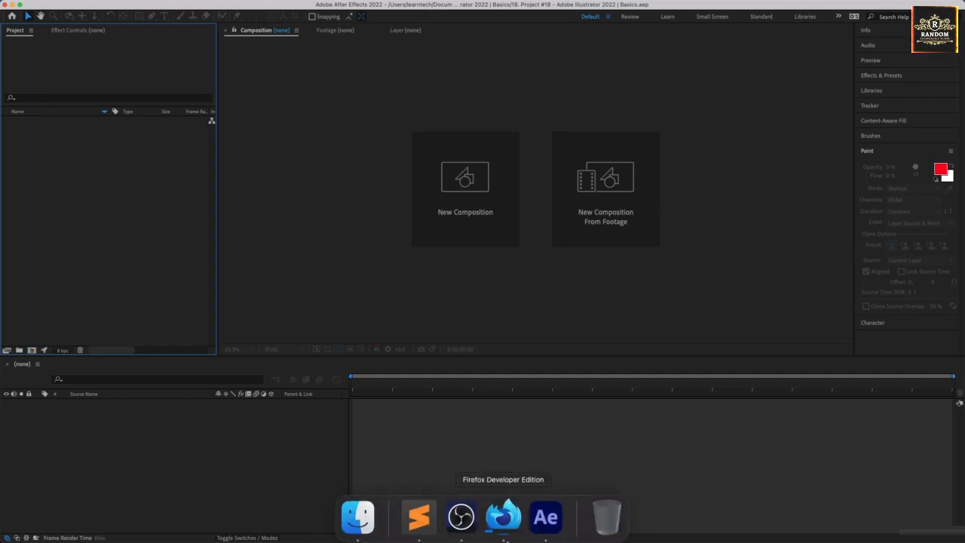
Switch to Firefox and check the zip download's progress.
{"action": "left_click", "coordinate": [502, 528]}
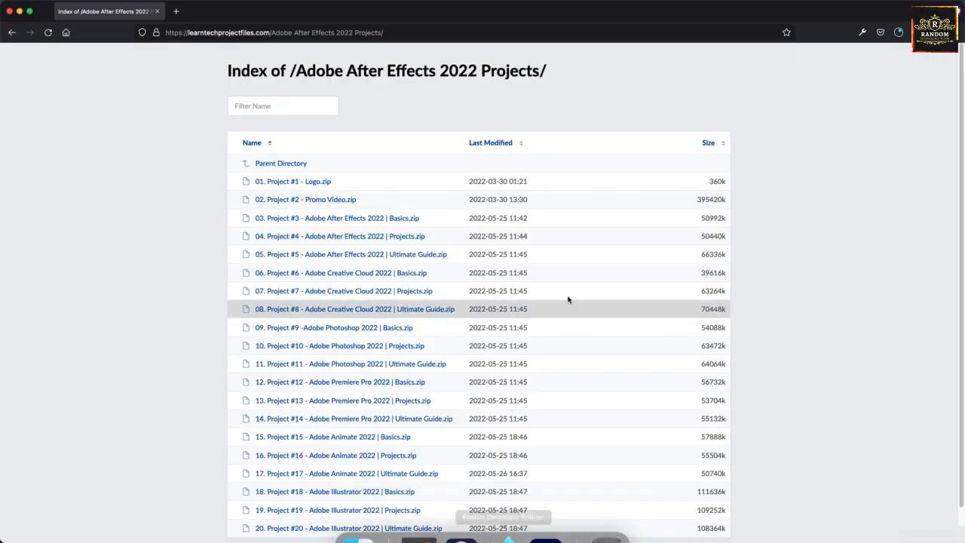
{"action": "left_click", "coordinate": [898, 33]}
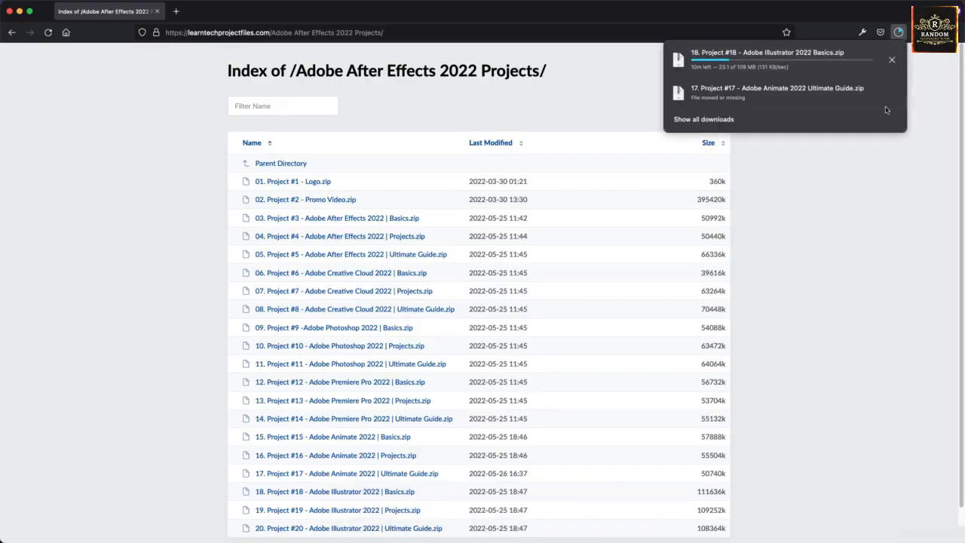
{"action": "left_click", "coordinate": [838, 233]}
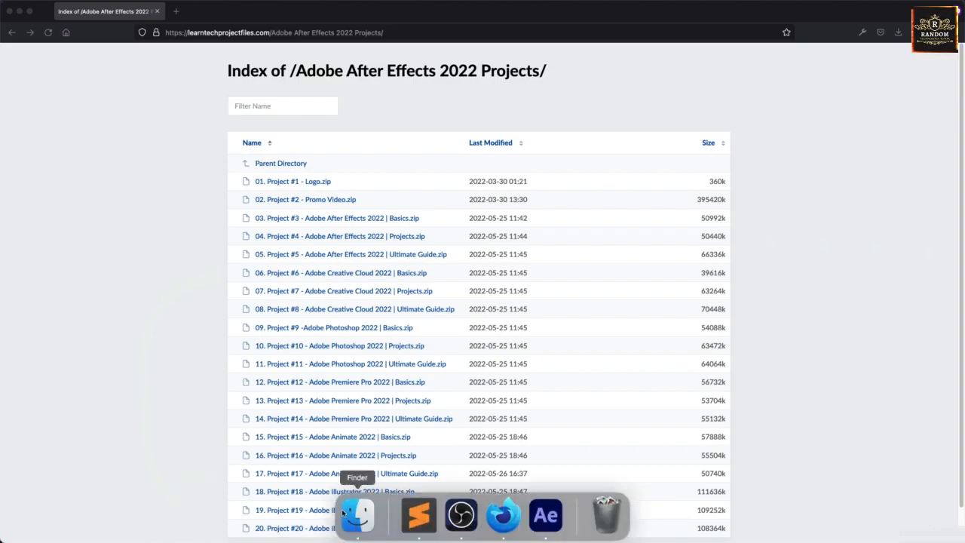
Move the downloaded zip from Downloads into the Documents folder in Finder.
{"action": "left_click", "coordinate": [360, 516]}
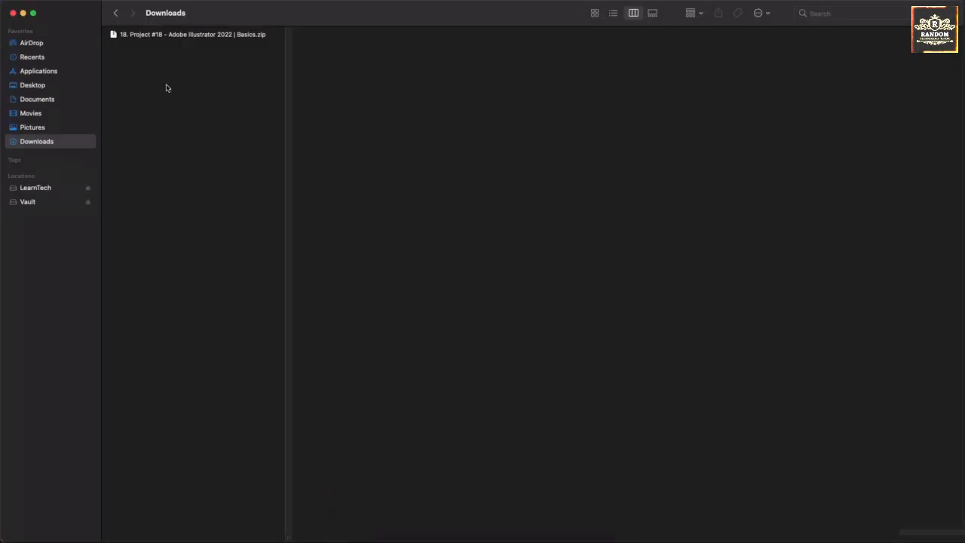
{"action": "left_click", "coordinate": [155, 38]}
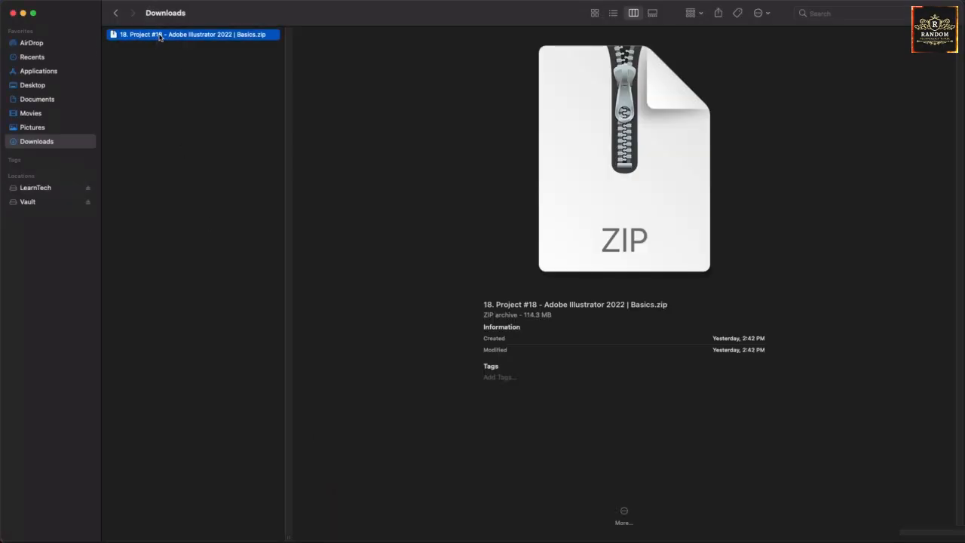
{"action": "left_click_drag", "start_coordinate": [159, 37], "coordinate": [69, 99]}
{"action": "left_click", "coordinate": [70, 102]}
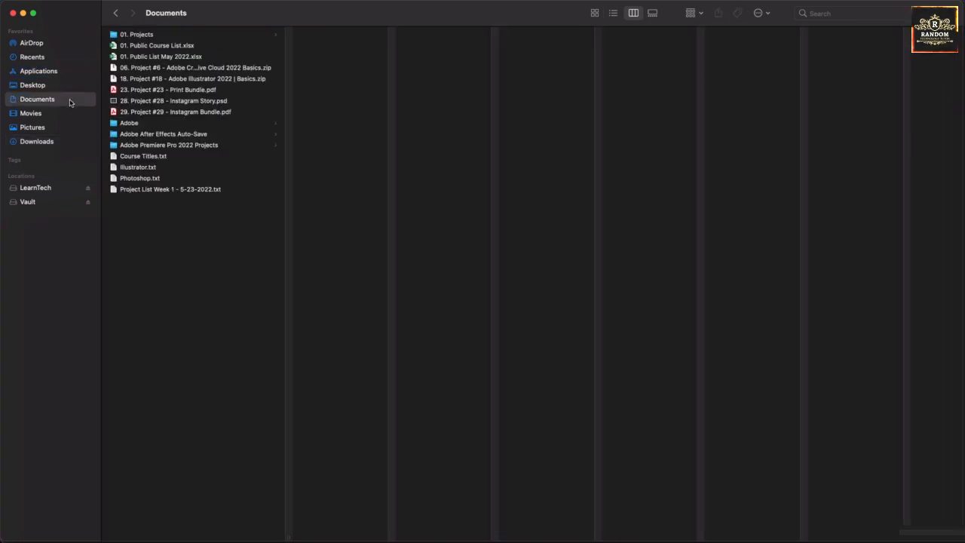
Move the zip into the 18. Project #18 - Adobe Illustrator 2022 | Basics folder and extract it there.
{"action": "left_click_drag", "start_coordinate": [173, 78], "coordinate": [161, 33]}
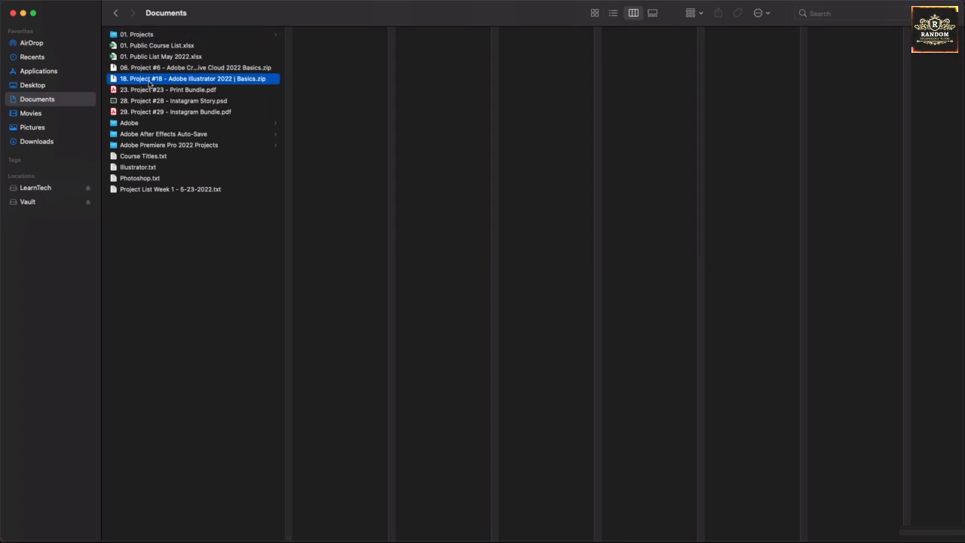
{"action": "left_click", "coordinate": [153, 80]}
{"action": "left_click_drag", "start_coordinate": [153, 80], "coordinate": [381, 201]}
{"action": "left_click", "coordinate": [381, 200]}
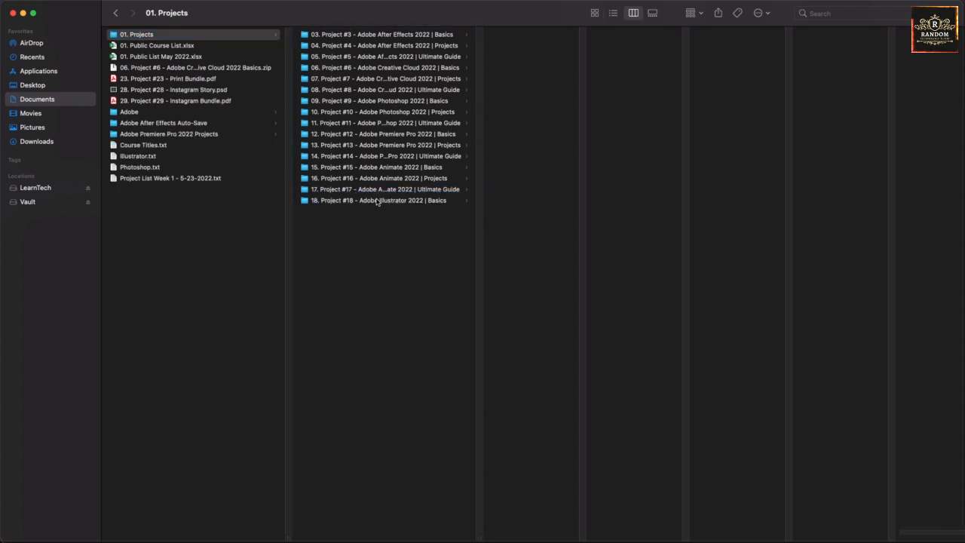
{"action": "double_click", "coordinate": [534, 45]}
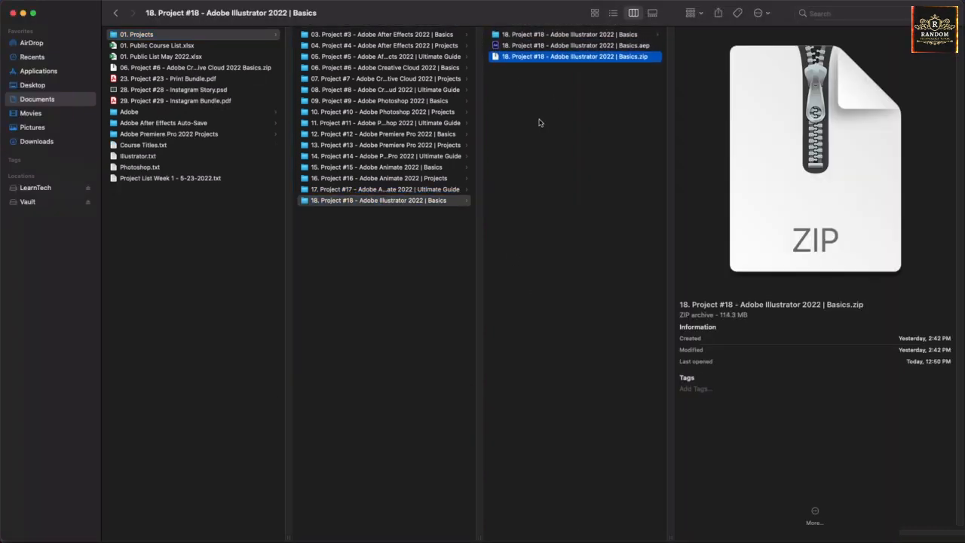
Browse through the extracted project files one by one.
{"action": "key", "text": "Right"}
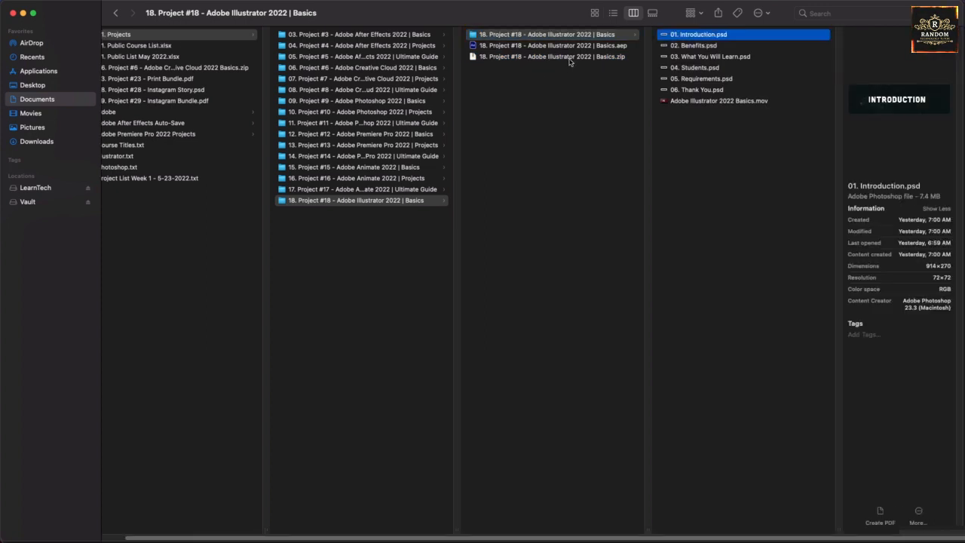
{"action": "key", "text": "Down"}
{"action": "key", "text": "Down"}
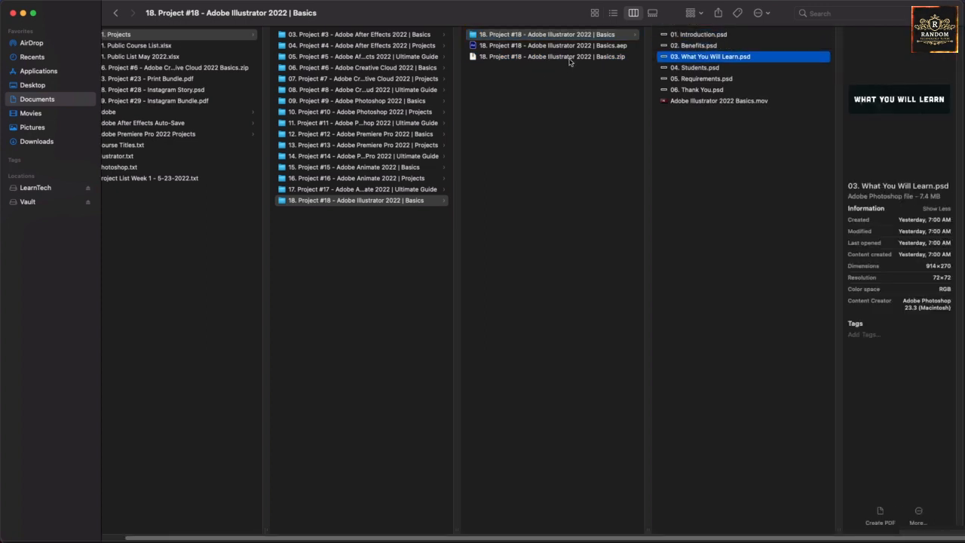
{"action": "key", "text": "Down"}
{"action": "key", "text": "Down"}
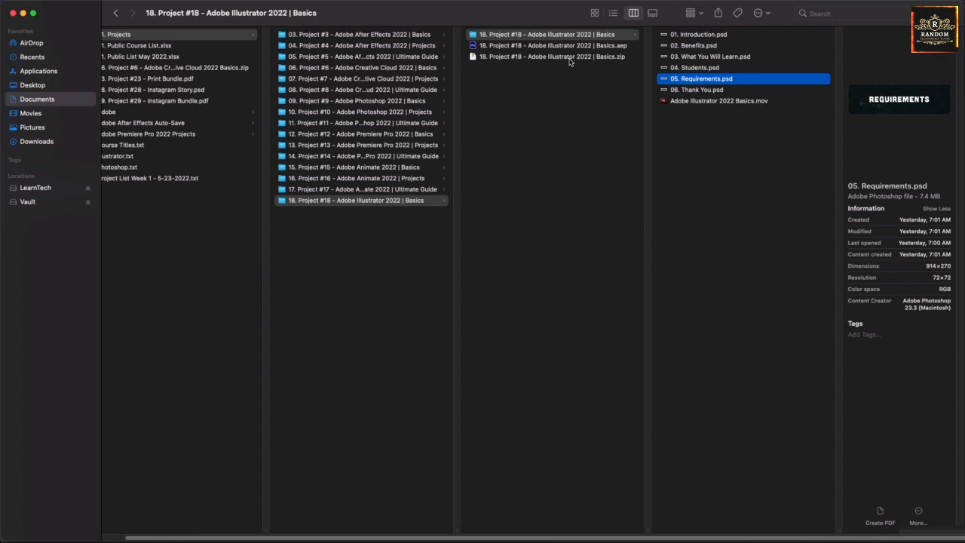
{"action": "key", "text": "Down"}
{"action": "key", "text": "Down"}
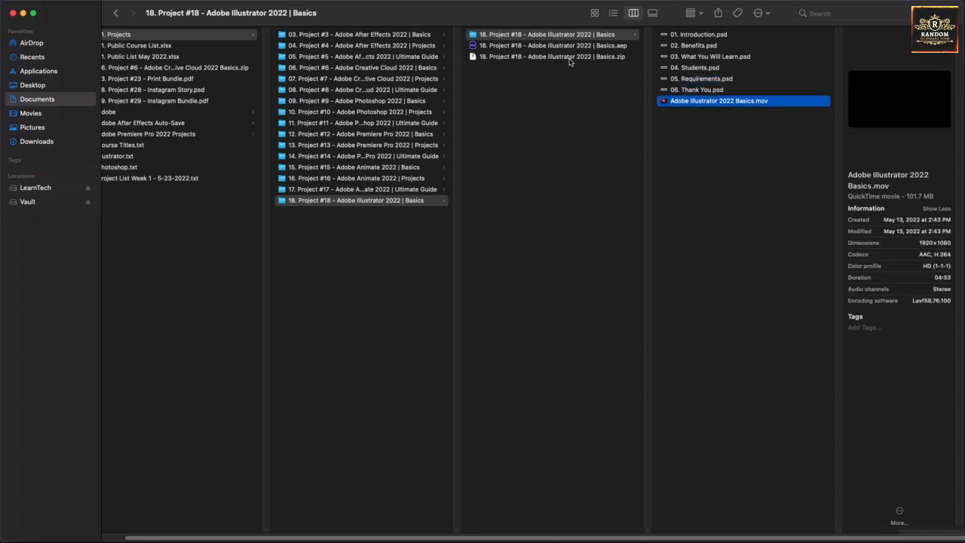
{"action": "key", "text": "Up"}
Switch to After Effects.
{"action": "left_click", "coordinate": [546, 515]}
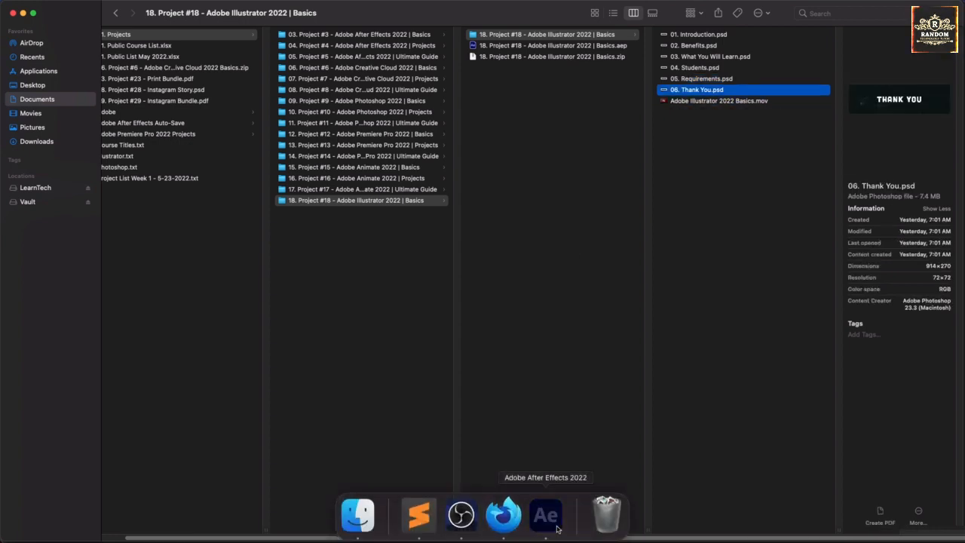
{"action": "right_click", "coordinate": [608, 500]}
{"action": "left_click", "coordinate": [617, 474]}
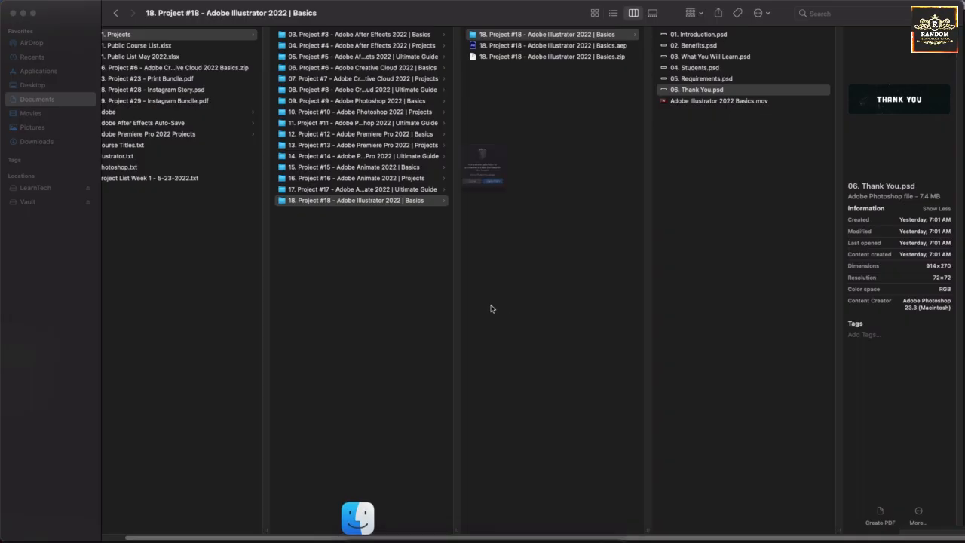
{"action": "left_click", "coordinate": [510, 211]}
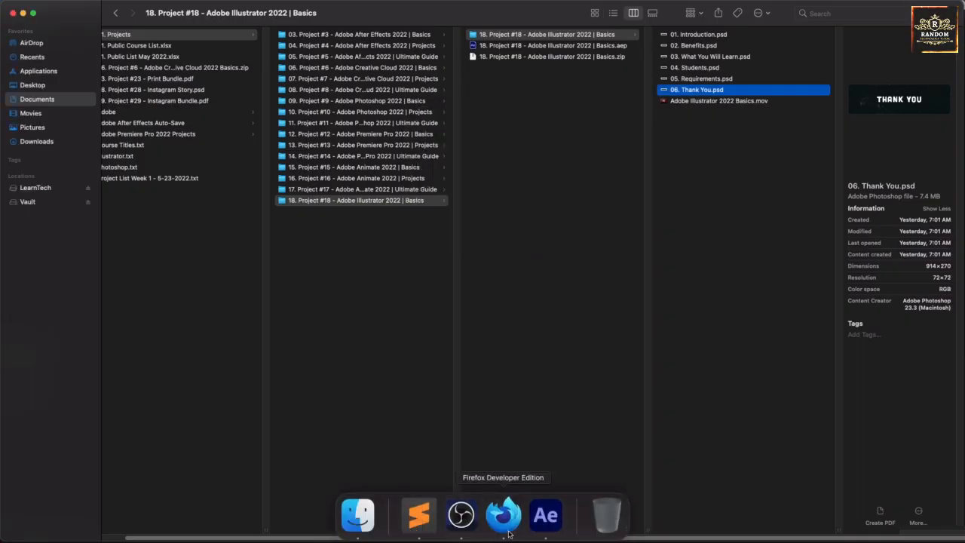
{"action": "left_click", "coordinate": [546, 516]}
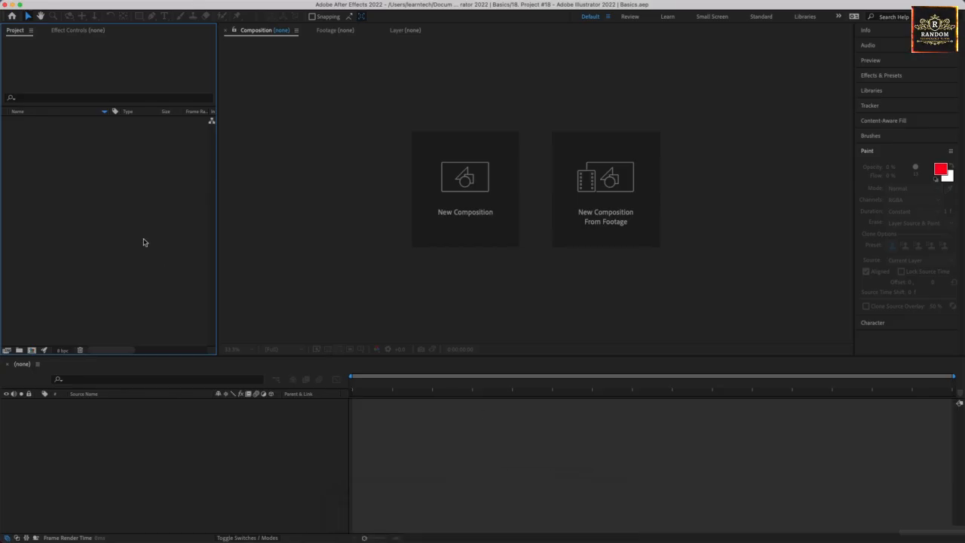
{"action": "right_click", "coordinate": [40, 153]}
{"action": "mouse_move", "coordinate": [79, 207]}
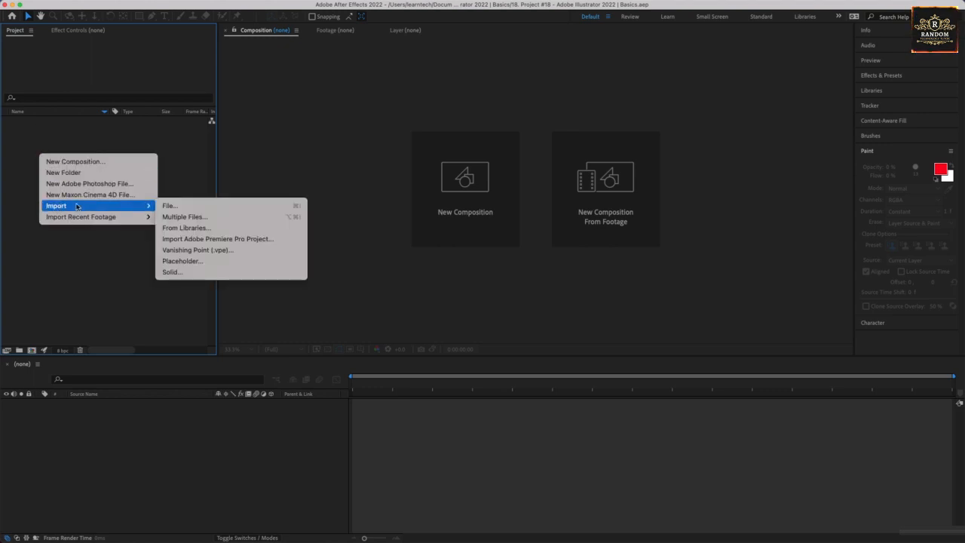
{"action": "left_click", "coordinate": [191, 213]}
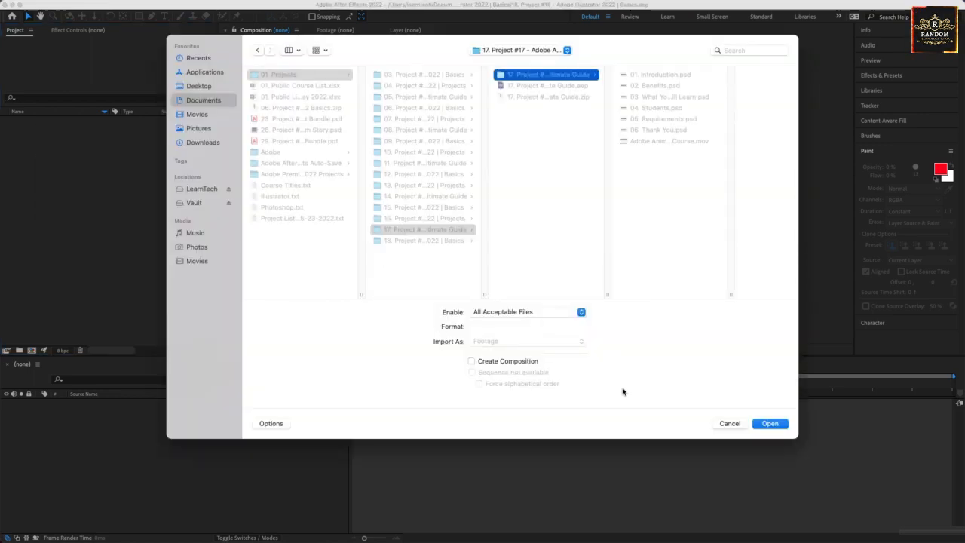
{"action": "left_click", "coordinate": [730, 481]}
Import the six PSD files and Adobe Illustrator 2022 Basics.mov from the 18. Project #18 - Adobe Illustrator 2022 | Basics folder as footage.
{"action": "right_click", "coordinate": [151, 219]}
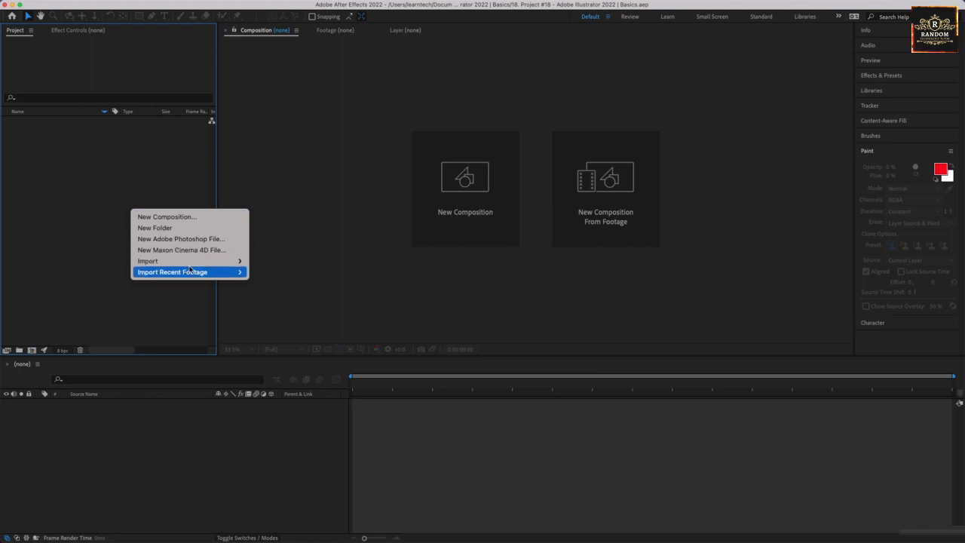
{"action": "mouse_move", "coordinate": [189, 260]}
{"action": "left_click", "coordinate": [294, 261]}
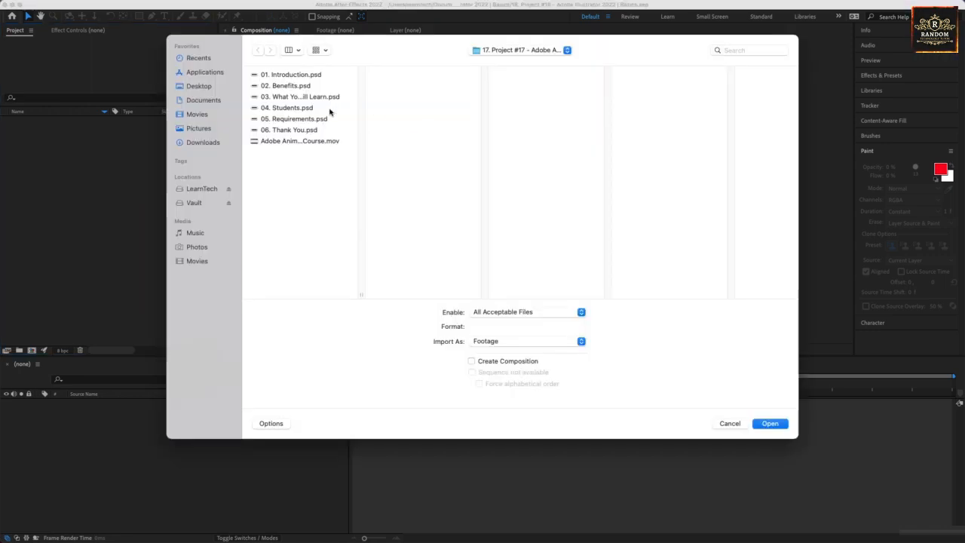
{"action": "left_click", "coordinate": [544, 53]}
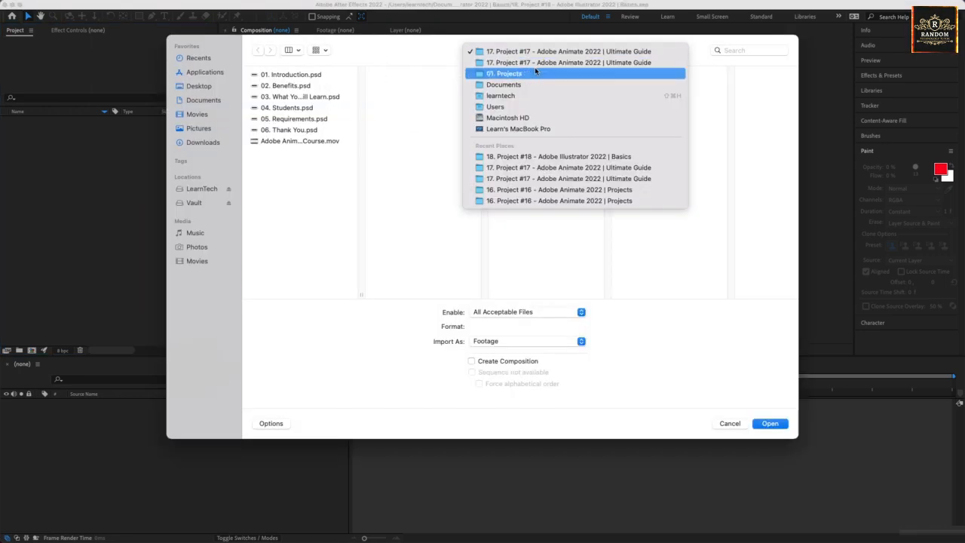
{"action": "left_click", "coordinate": [532, 73]}
{"action": "left_click", "coordinate": [425, 240]}
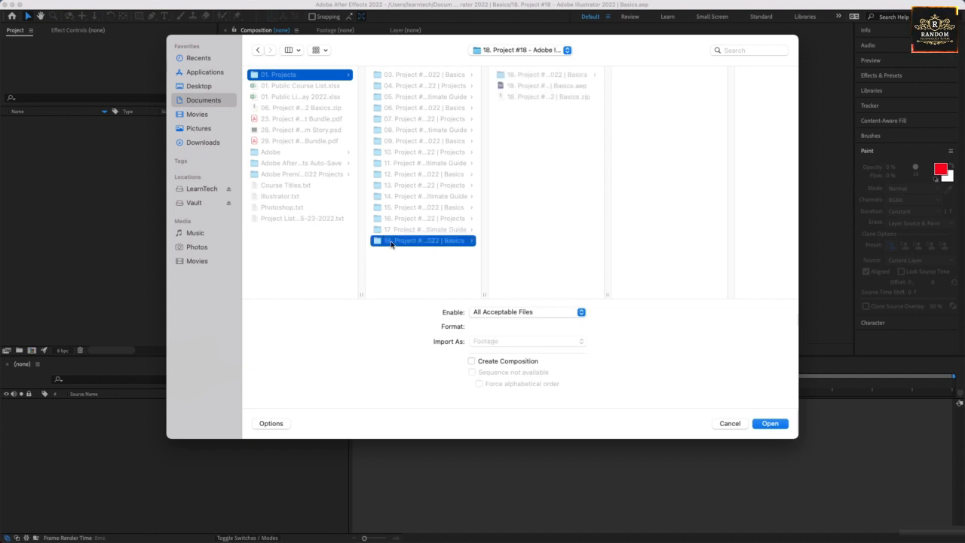
{"action": "left_click", "coordinate": [519, 78]}
{"action": "left_click_drag", "start_coordinate": [643, 186], "coordinate": [678, 79]}
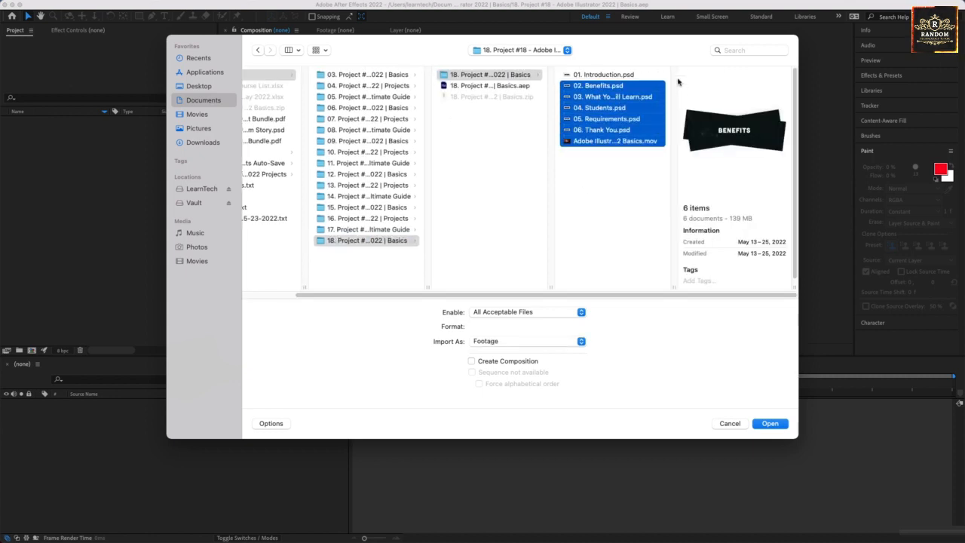
{"action": "left_click", "coordinate": [630, 176]}
{"action": "left_click_drag", "start_coordinate": [621, 179], "coordinate": [590, 58]}
{"action": "left_click", "coordinate": [778, 421]}
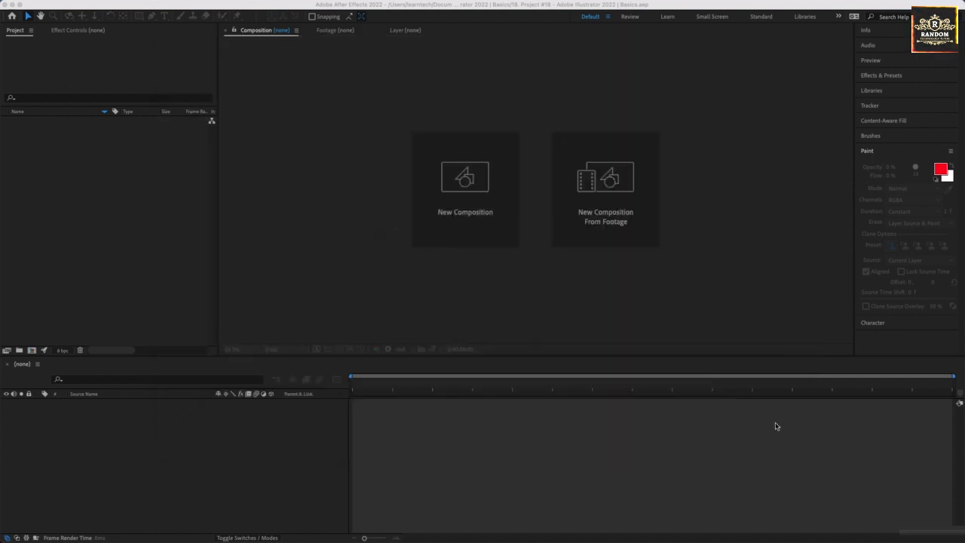
Create a composition from Adobe Illustrator 2022 Basics.mov.
{"action": "left_click_drag", "start_coordinate": [43, 121], "coordinate": [99, 433]}
{"action": "left_click", "coordinate": [114, 429]}
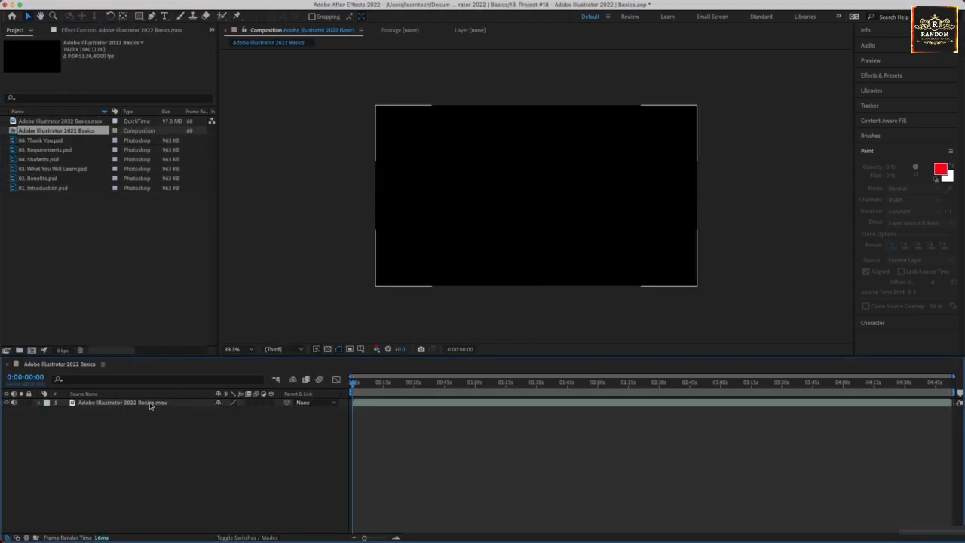
Add the six PSD files as layers above the movie and scale them down together.
{"action": "left_click_drag", "start_coordinate": [49, 214], "coordinate": [103, 405]}
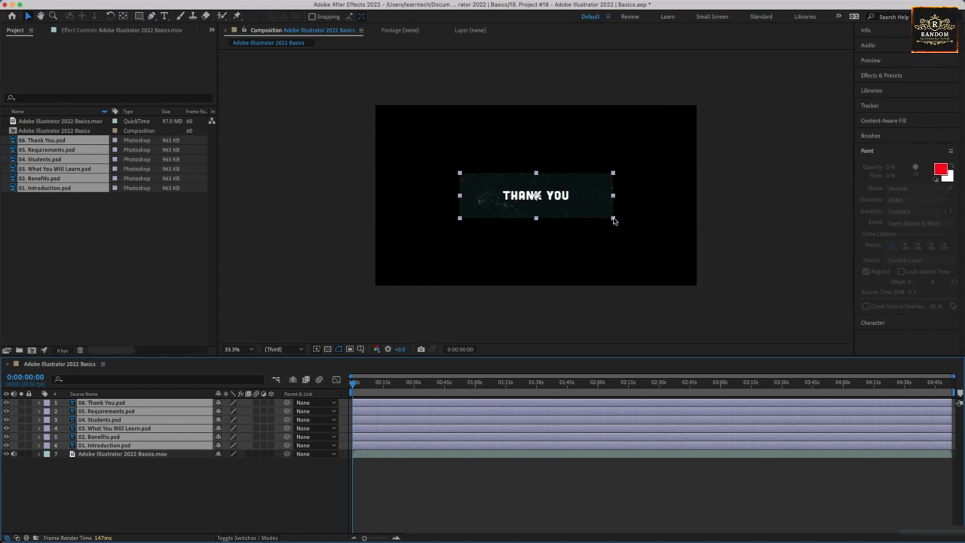
{"action": "left_click_drag", "start_coordinate": [615, 220], "coordinate": [576, 202]}
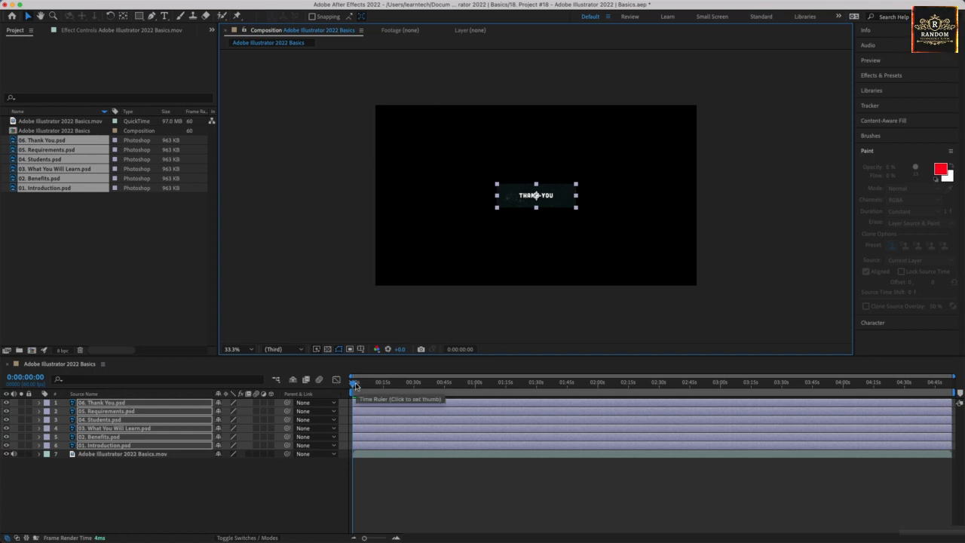
Move the PSD graphics into the lower-right corner of the frame.
{"action": "left_click_drag", "start_coordinate": [355, 382], "coordinate": [423, 384]}
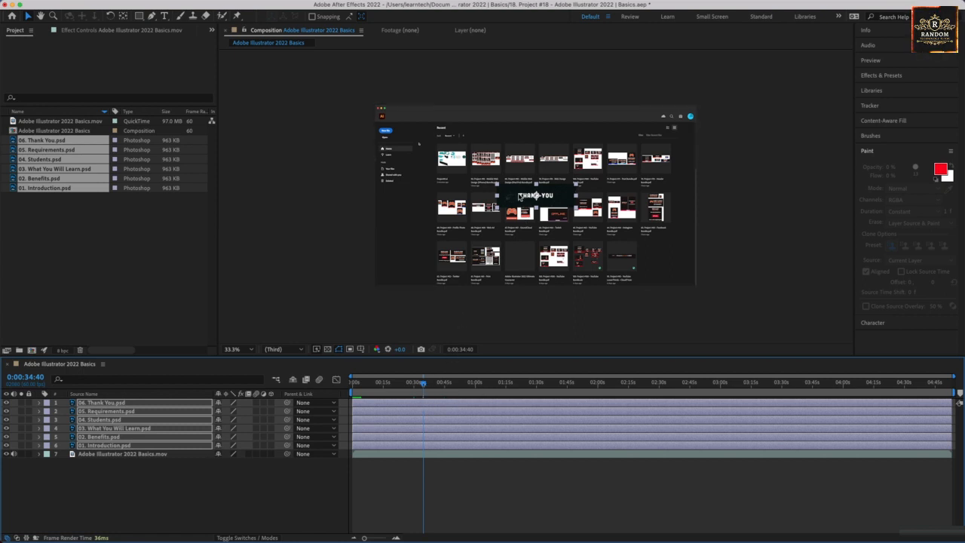
{"action": "left_click_drag", "start_coordinate": [517, 198], "coordinate": [639, 261]}
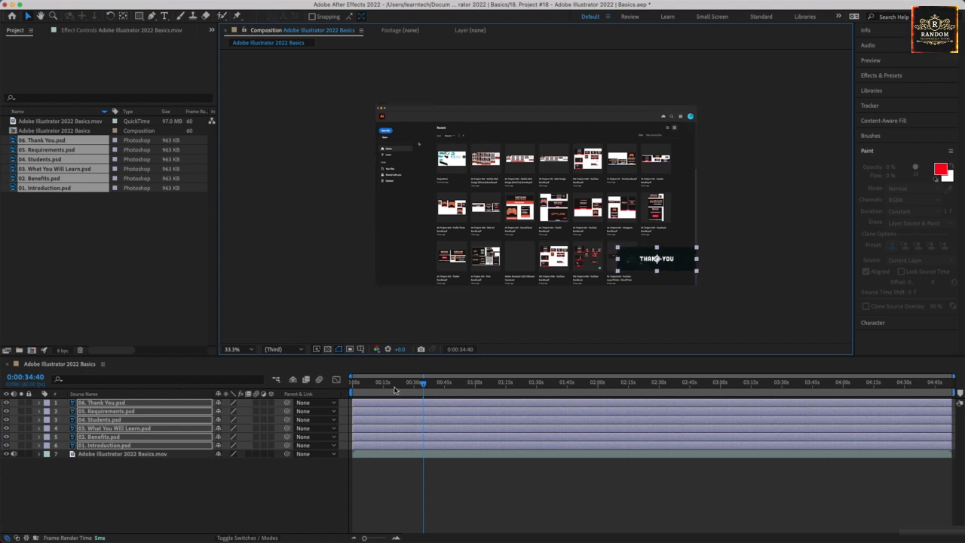
{"action": "left_click_drag", "start_coordinate": [393, 385], "coordinate": [342, 382]}
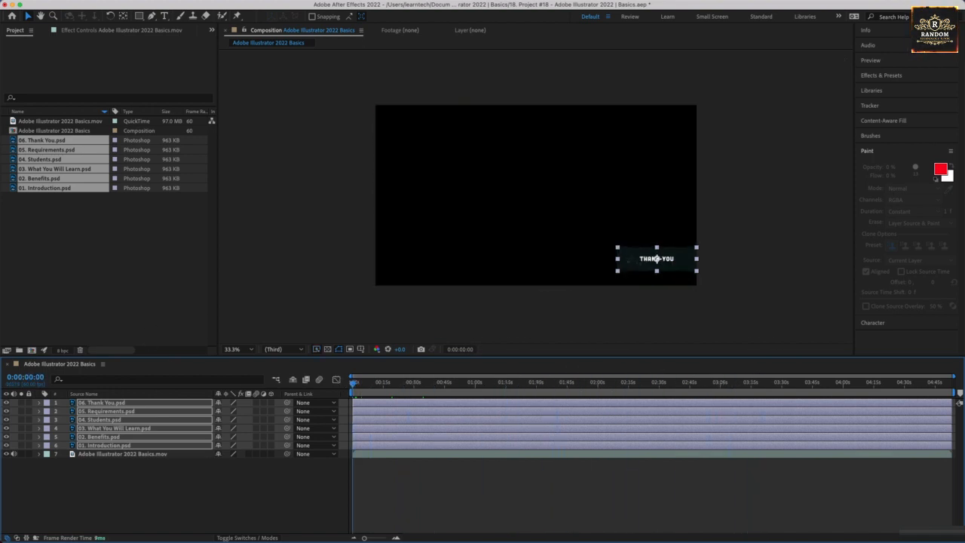
Hide all PSD layers except 01. Introduction.psd.
{"action": "left_click", "coordinate": [133, 503]}
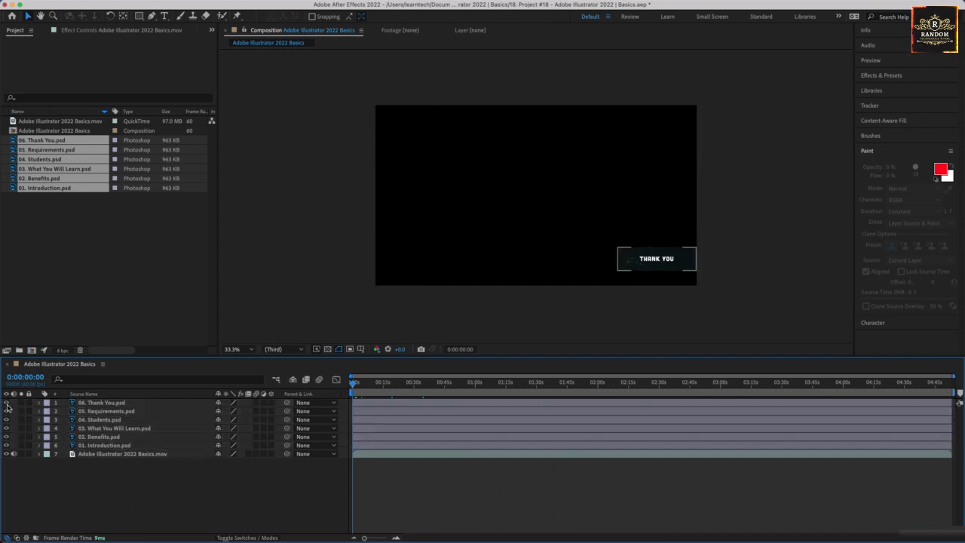
{"action": "left_click_drag", "start_coordinate": [7, 407], "coordinate": [11, 442]}
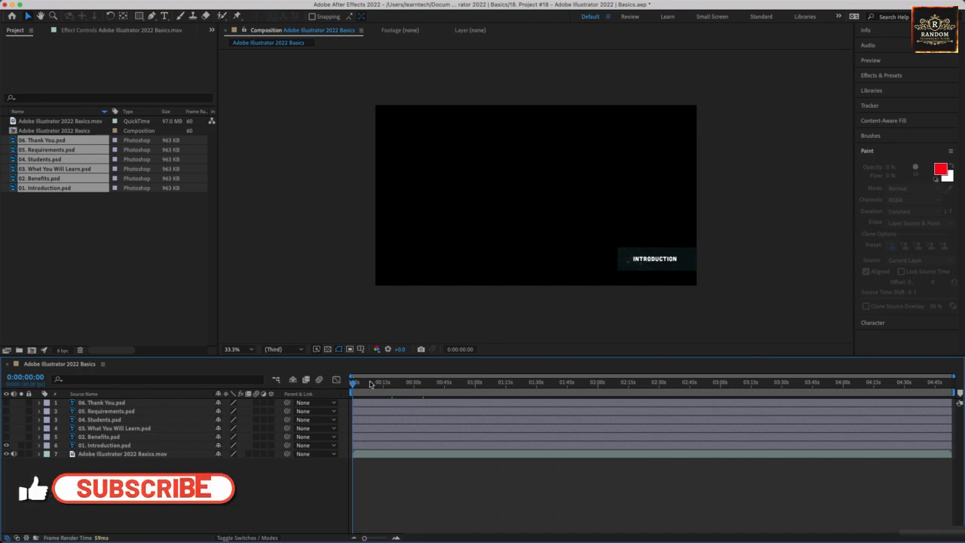
Shift all six PSD layers to start at about 0:13 in the timeline.
{"action": "left_click", "coordinate": [368, 445]}
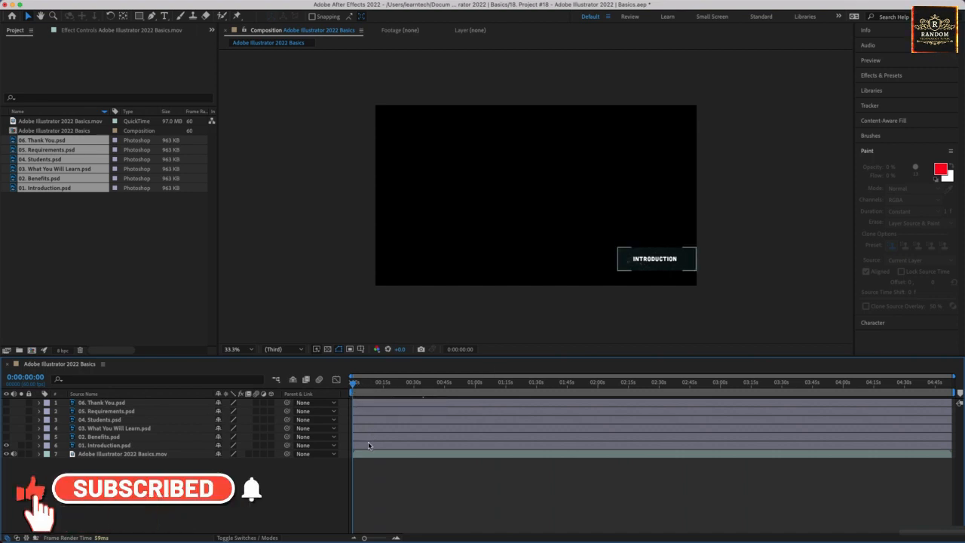
{"action": "left_click", "coordinate": [369, 446]}
{"action": "left_click", "coordinate": [127, 404], "text": "shift"}
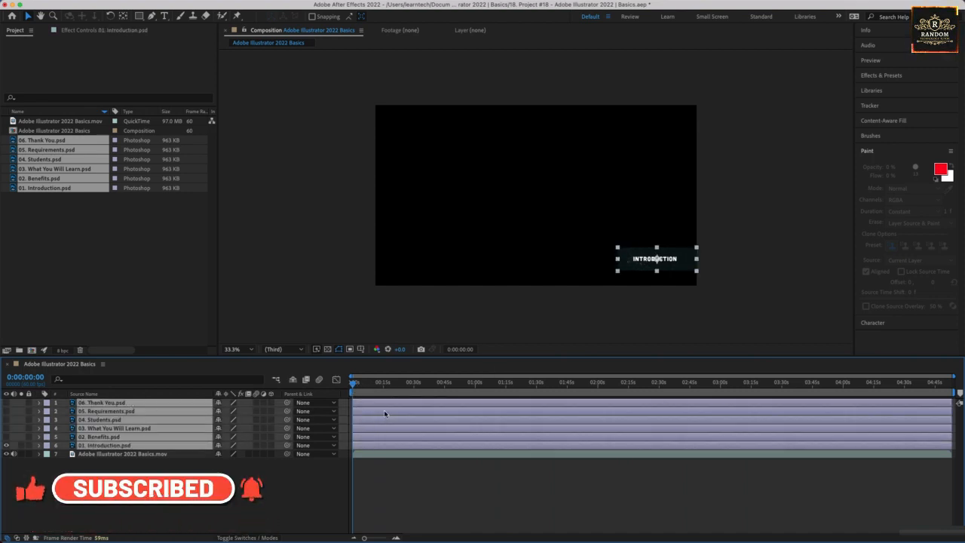
{"action": "left_click_drag", "start_coordinate": [384, 413], "coordinate": [409, 406]}
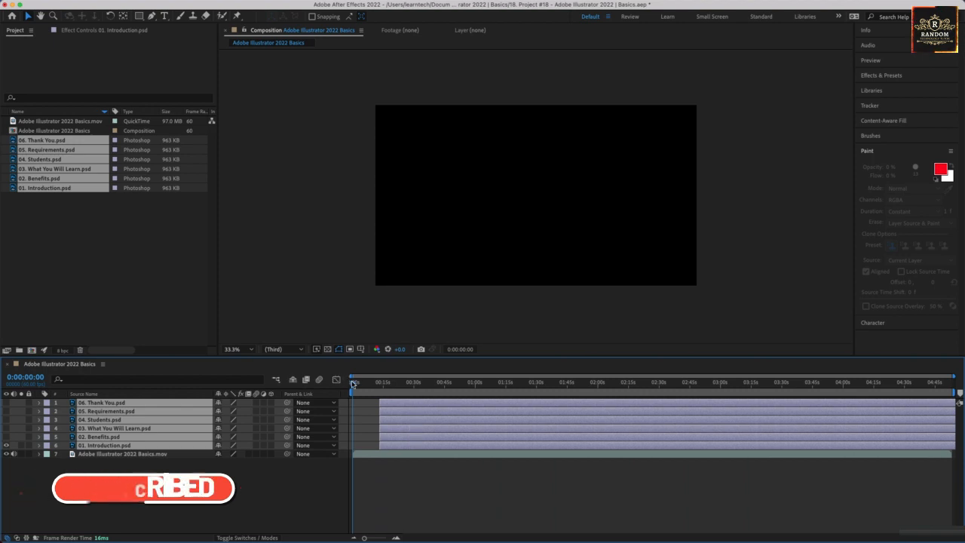
{"action": "left_click_drag", "start_coordinate": [353, 385], "coordinate": [380, 384]}
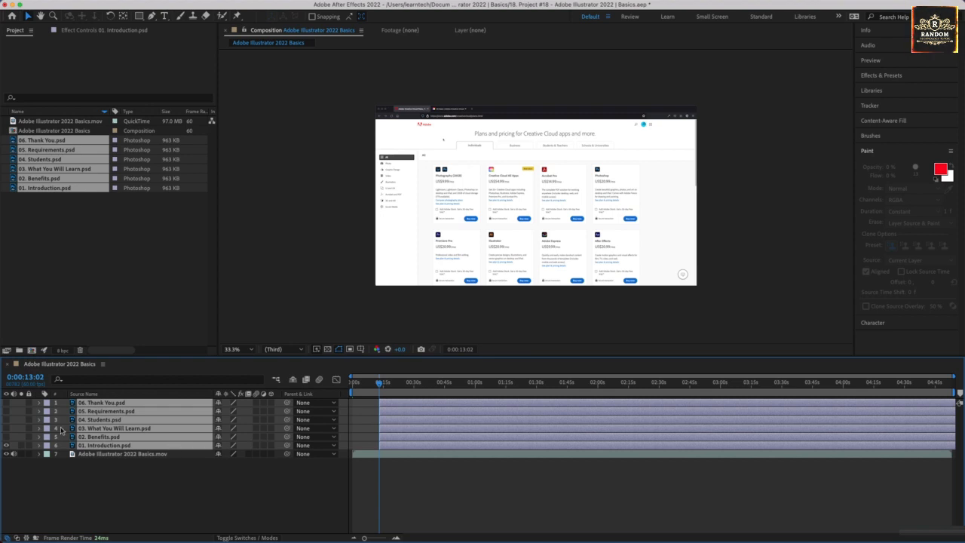
Move the 02. Benefits through 06. Thank You layers to start at about 2:00.
{"action": "left_click", "coordinate": [95, 473]}
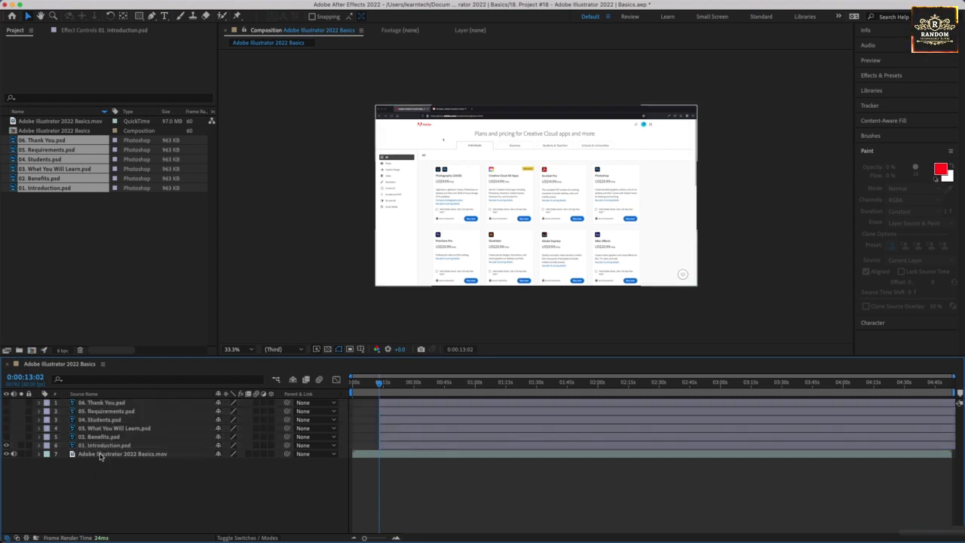
{"action": "left_click", "coordinate": [101, 444]}
{"action": "left_click", "coordinate": [103, 438]}
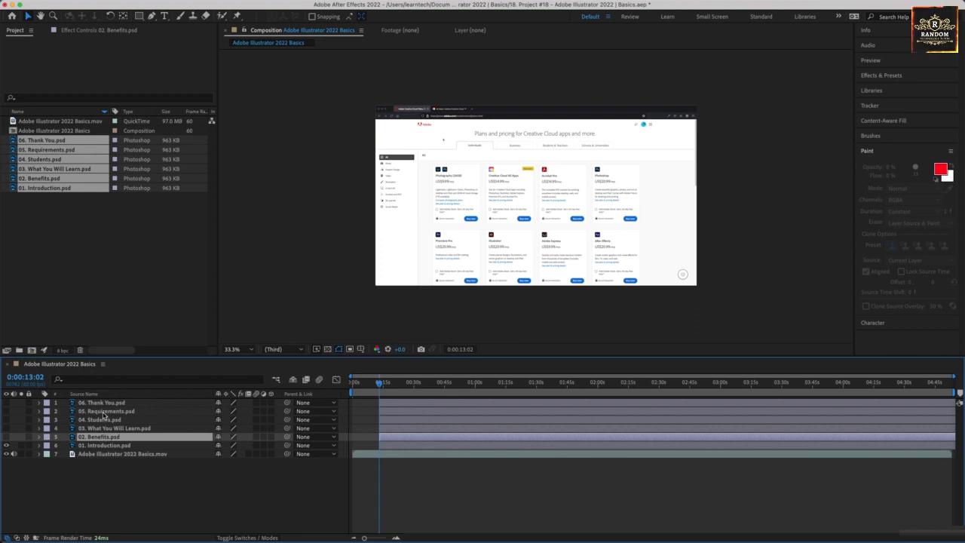
{"action": "left_click", "coordinate": [143, 403], "text": "shift"}
{"action": "left_click_drag", "start_coordinate": [407, 410], "coordinate": [622, 410]}
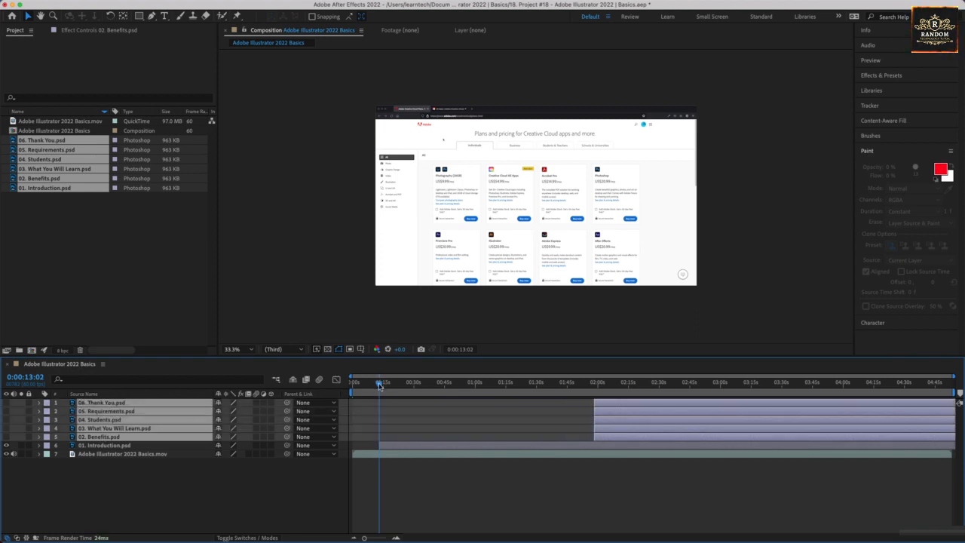
Play back the composition from 0:13 and select the Introduction graphic.
{"action": "key", "text": "space"}
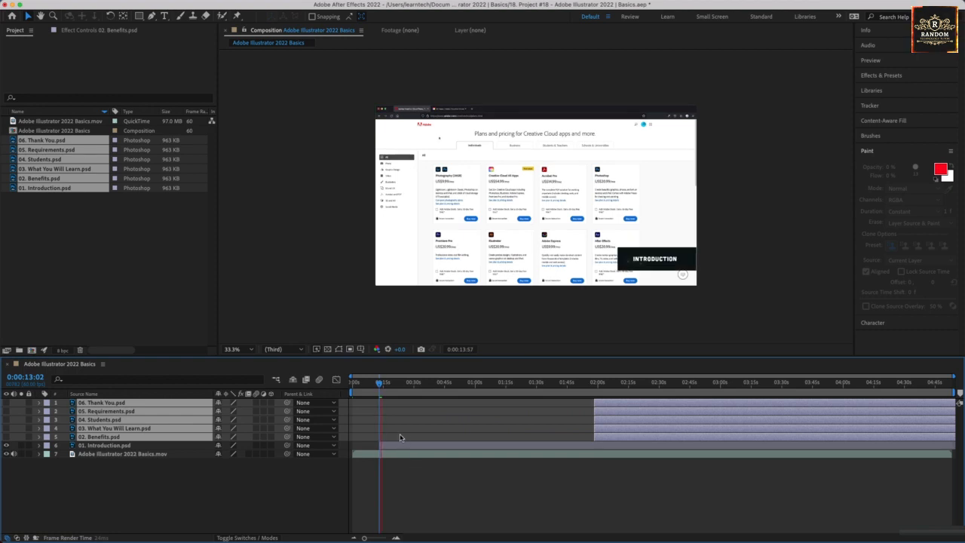
{"action": "key", "text": "space"}
{"action": "left_click_drag", "start_coordinate": [382, 386], "coordinate": [379, 386]}
{"action": "left_click", "coordinate": [654, 271]}
{"action": "left_click", "coordinate": [654, 271]}
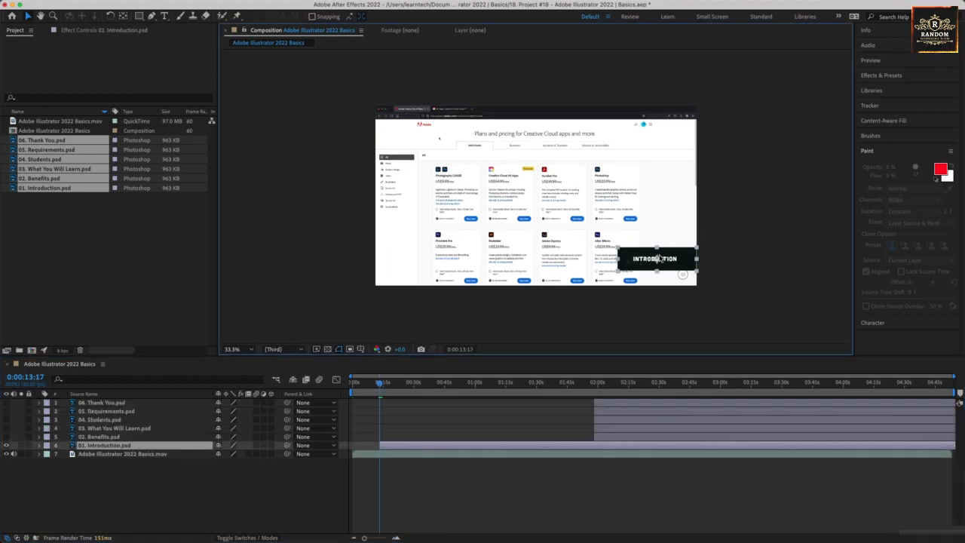
Expand the Introduction layer's Transform properties and set a Scale keyframe.
{"action": "left_click", "coordinate": [39, 446]}
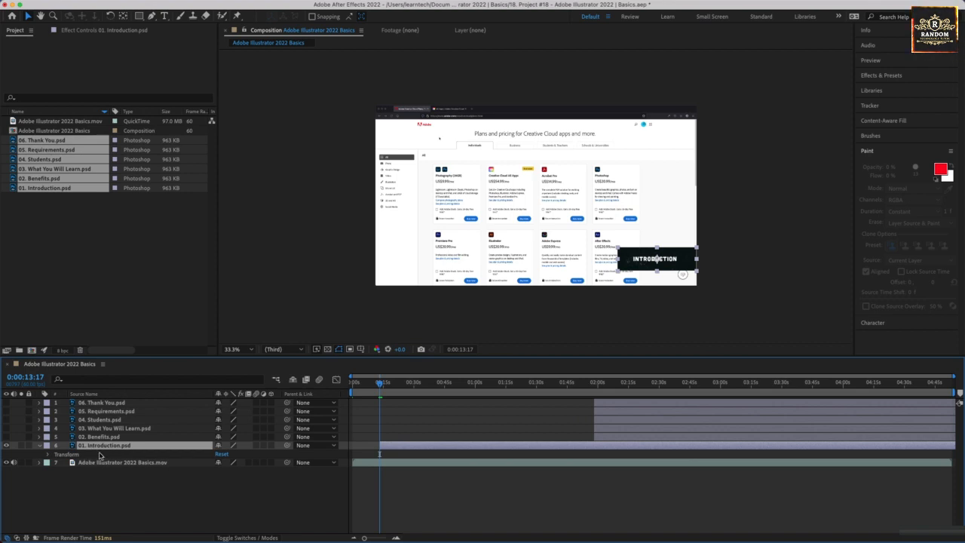
{"action": "left_click", "coordinate": [49, 456]}
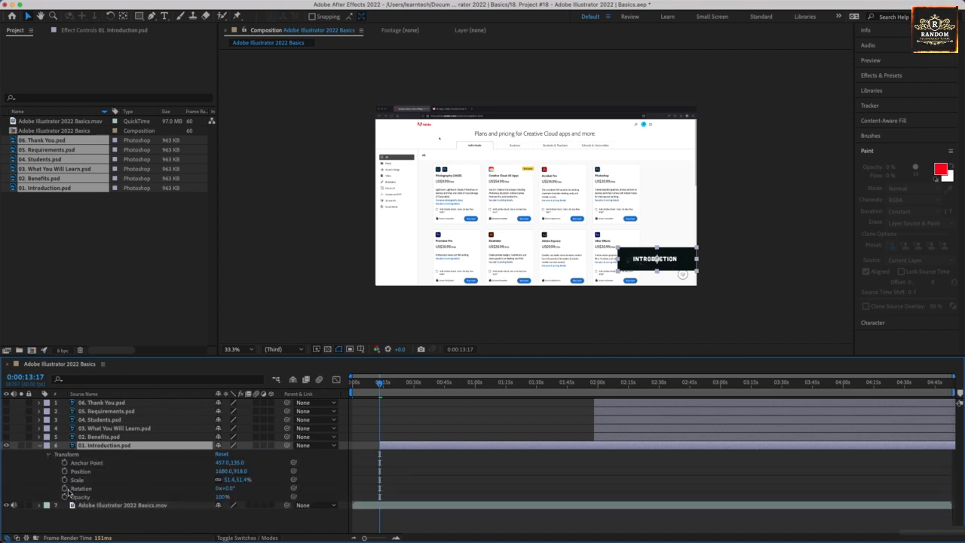
{"action": "left_click", "coordinate": [64, 480]}
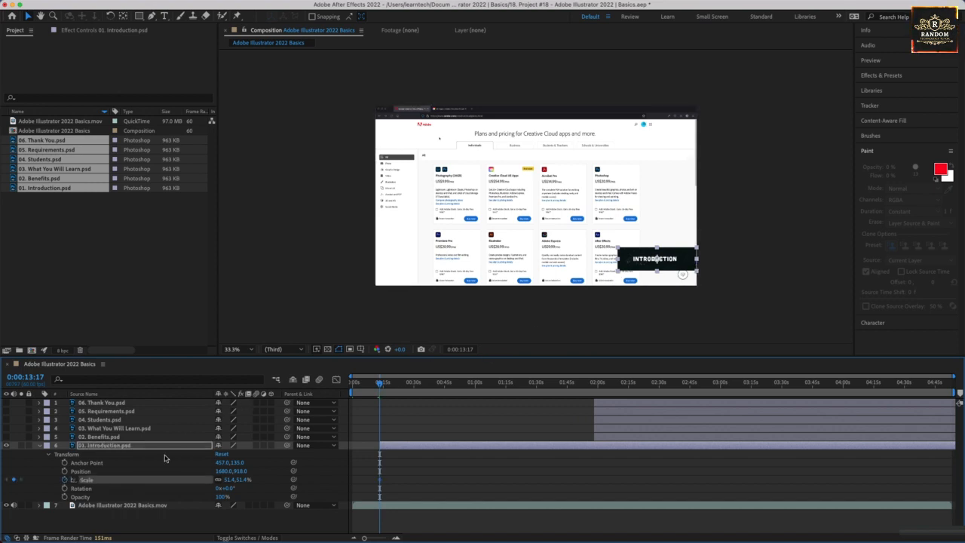
{"action": "left_click", "coordinate": [147, 478]}
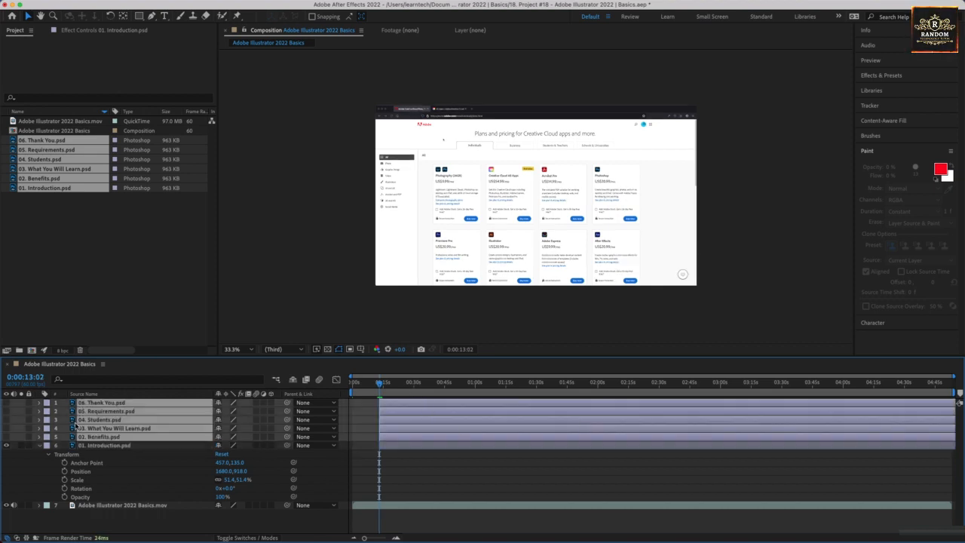
Turn all PSD layers visible again and collapse the Introduction layer's properties.
{"action": "left_click", "coordinate": [7, 437]}
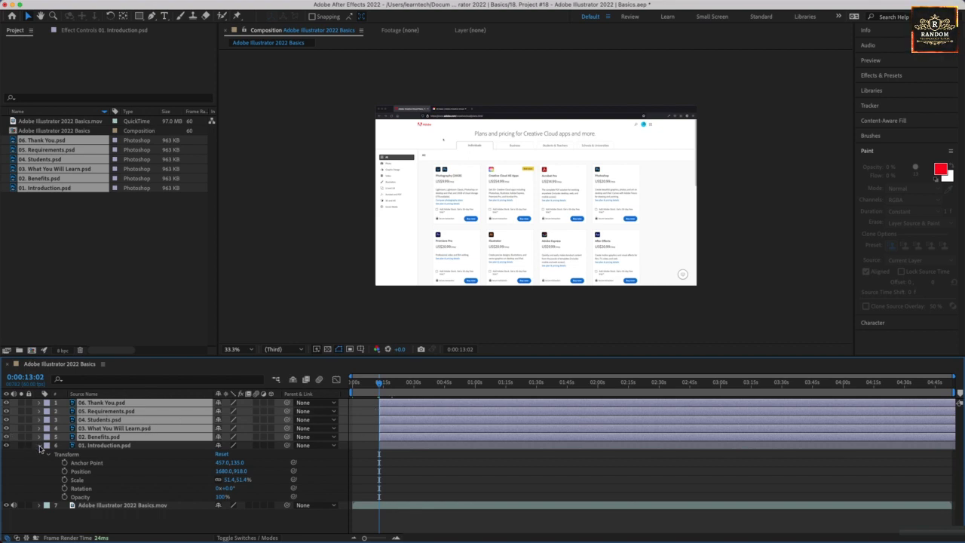
{"action": "left_click", "coordinate": [40, 445]}
{"action": "left_click", "coordinate": [115, 445]}
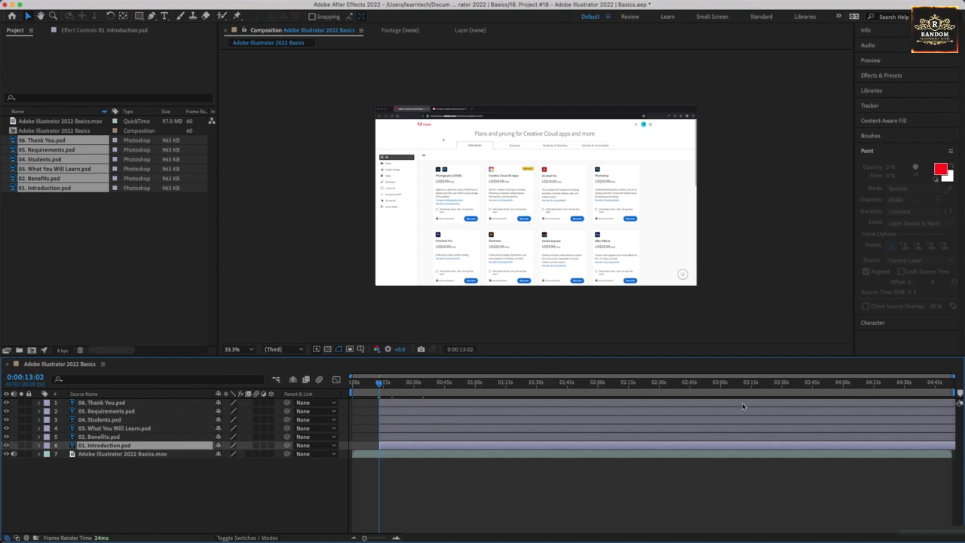
Select all six PSD layers, expand their Transform properties and add Scale keyframes at about 0:15:44.
{"action": "left_click", "coordinate": [412, 402]}
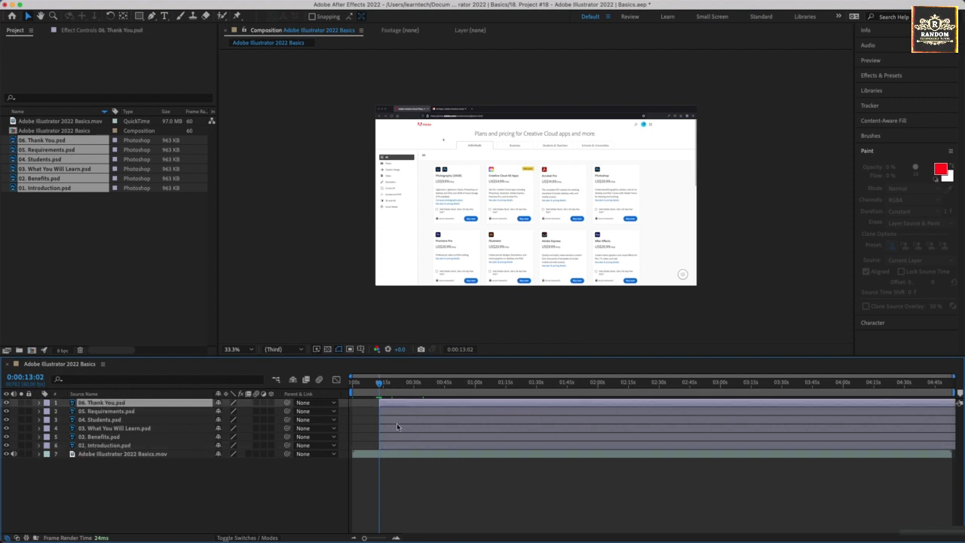
{"action": "left_click", "coordinate": [104, 446], "text": "shift"}
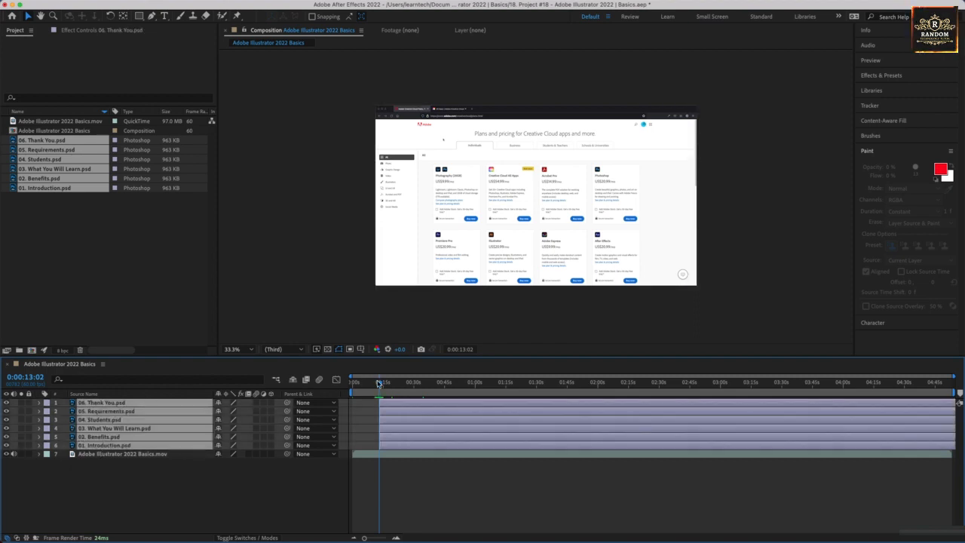
{"action": "left_click_drag", "start_coordinate": [378, 383], "coordinate": [384, 383]}
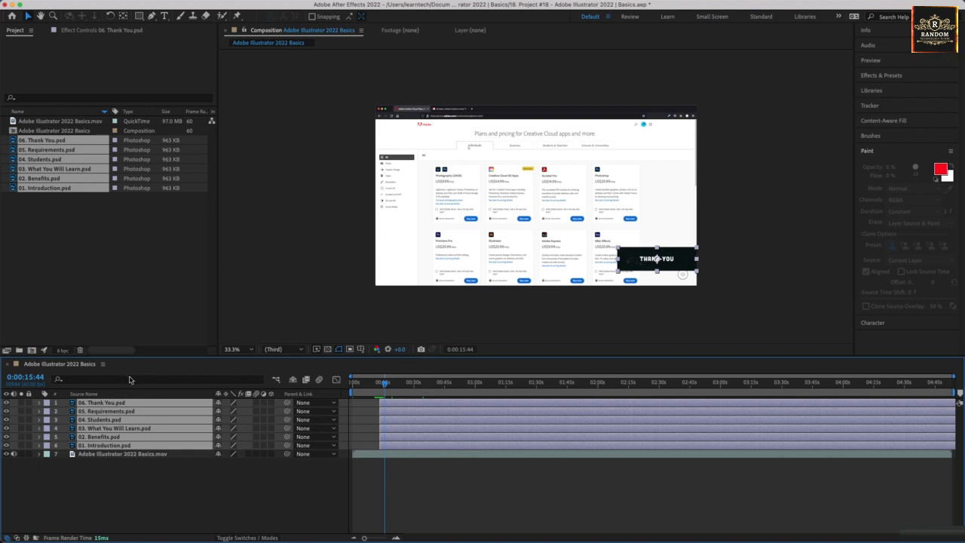
{"action": "left_click", "coordinate": [39, 446]}
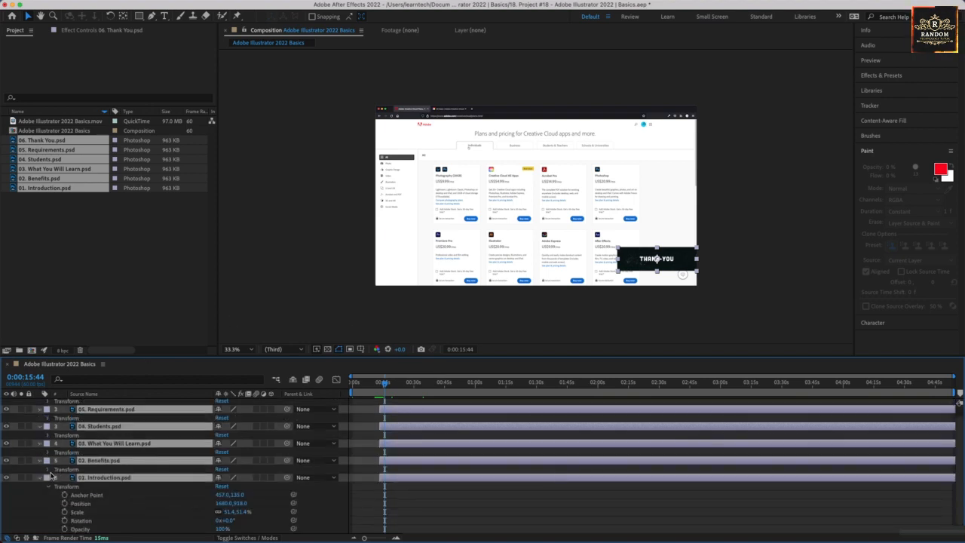
{"action": "scroll", "coordinate": [51, 476], "scroll_direction": "down", "scroll_amount": 1}
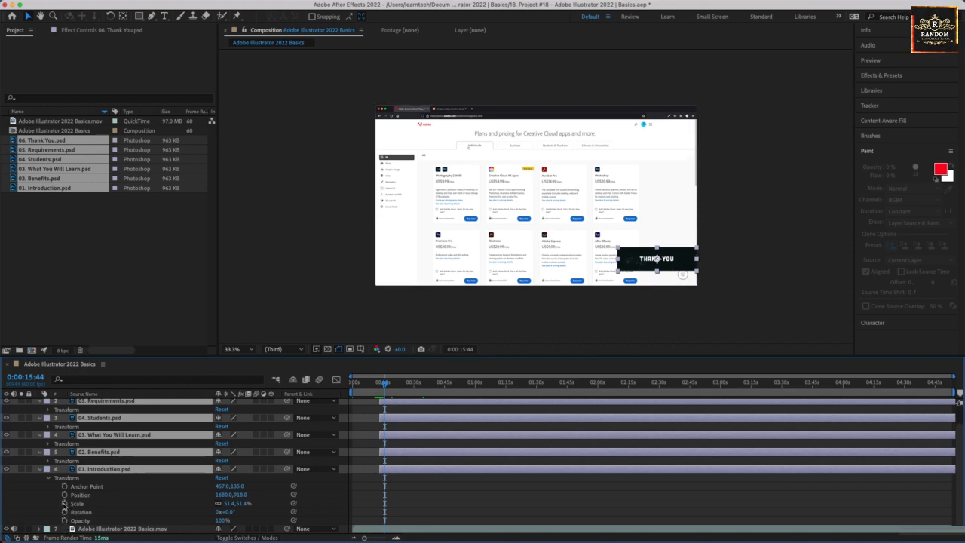
{"action": "left_click", "coordinate": [64, 503]}
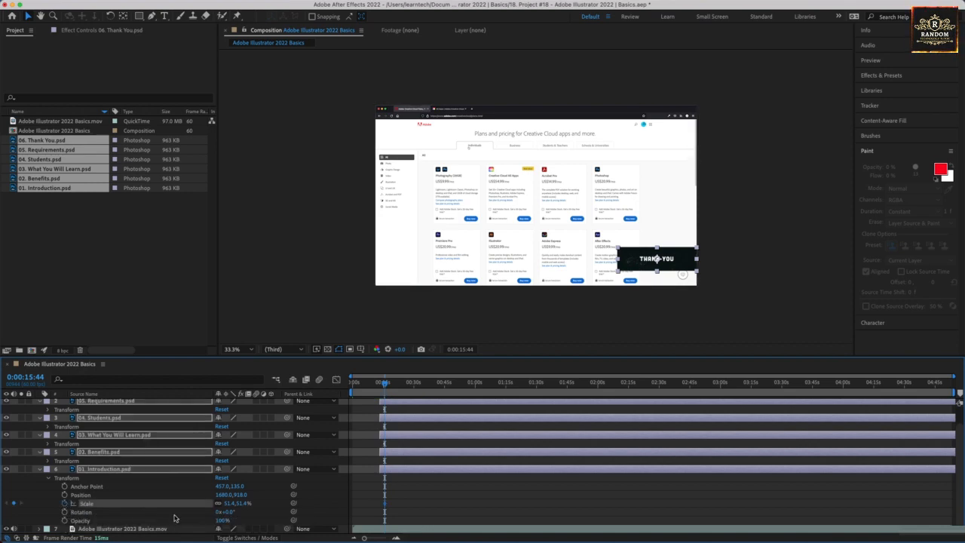
{"action": "left_click", "coordinate": [49, 461]}
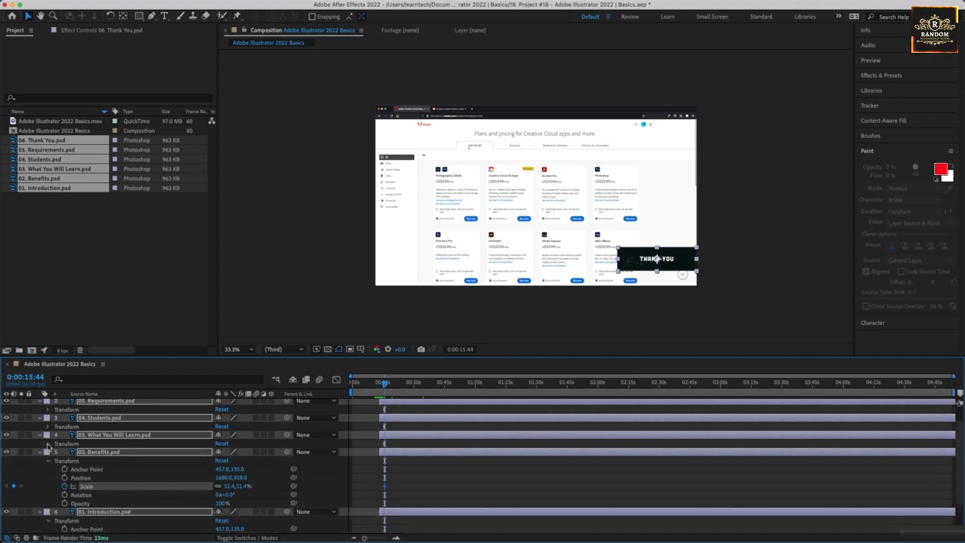
{"action": "left_click", "coordinate": [48, 443]}
{"action": "left_click", "coordinate": [47, 426]}
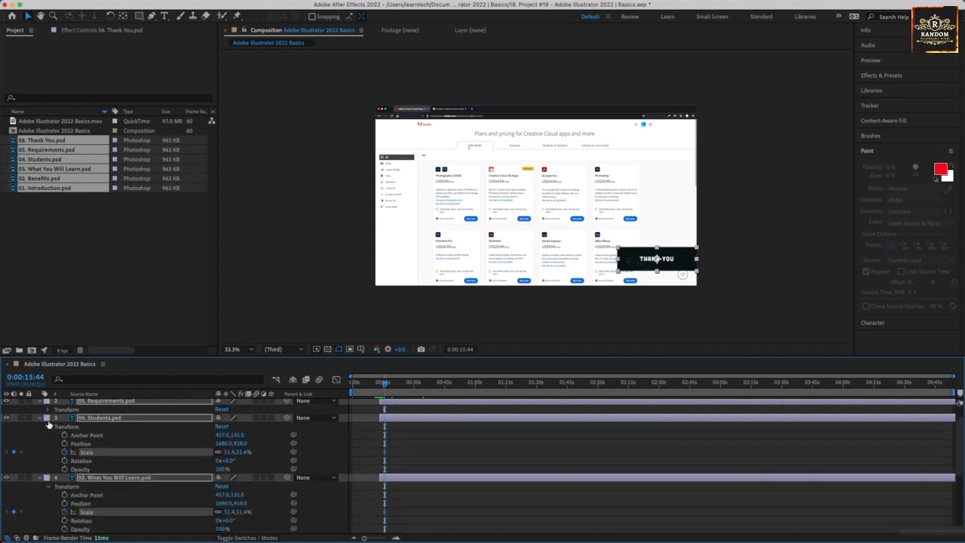
{"action": "left_click", "coordinate": [47, 409]}
{"action": "scroll", "coordinate": [76, 431], "scroll_direction": "up", "scroll_amount": 2}
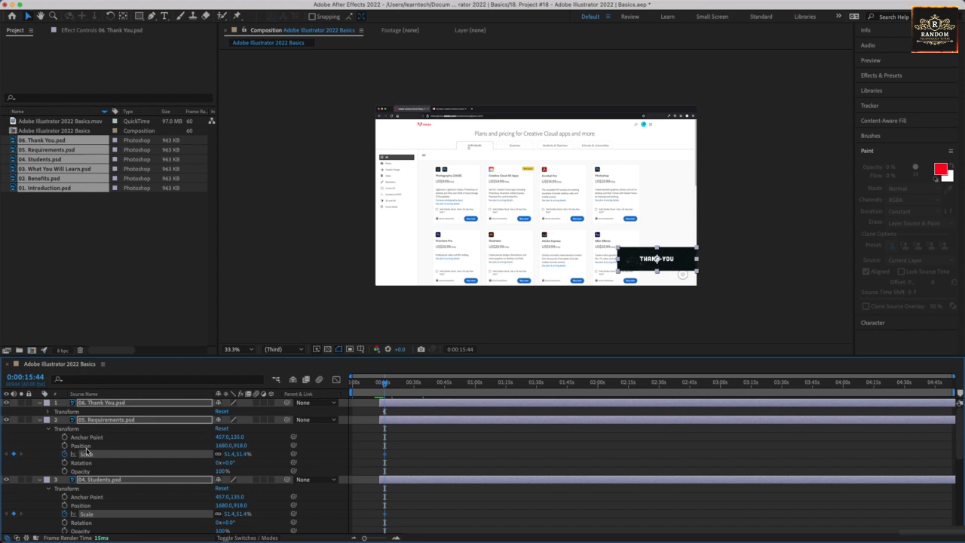
{"action": "left_click", "coordinate": [48, 410]}
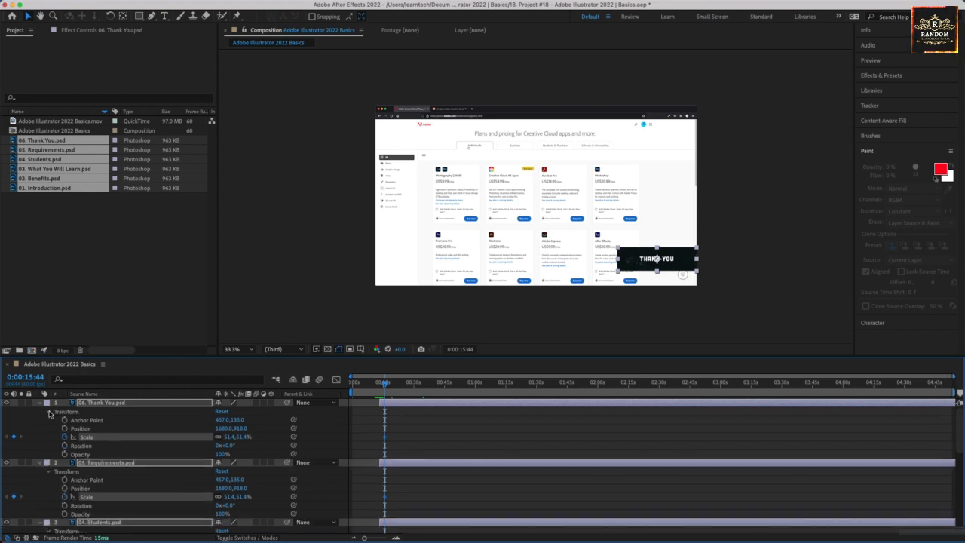
Set the PSD layers' Scale to 0% at the 0:15:44 keyframe.
{"action": "left_click", "coordinate": [241, 437]}
{"action": "type", "text": "0"}
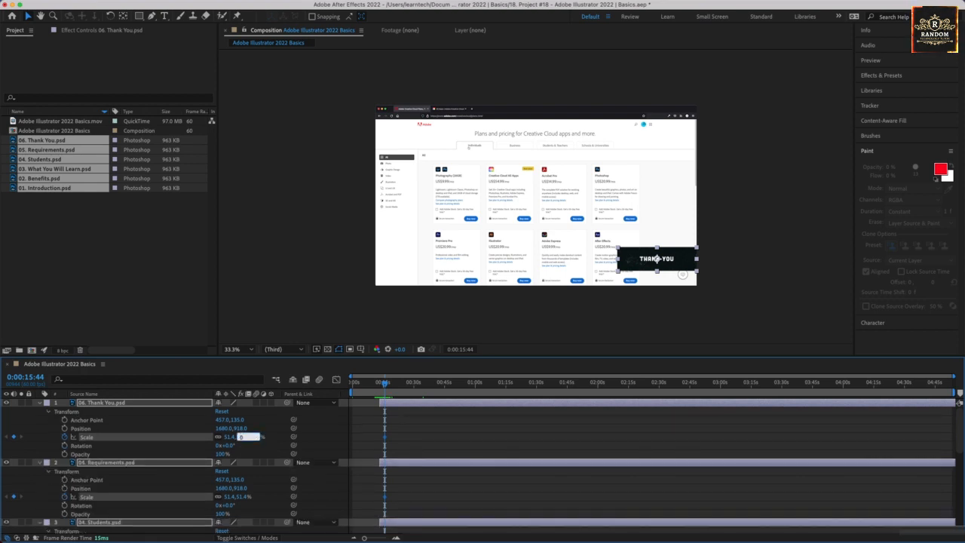
{"action": "key", "text": "Return"}
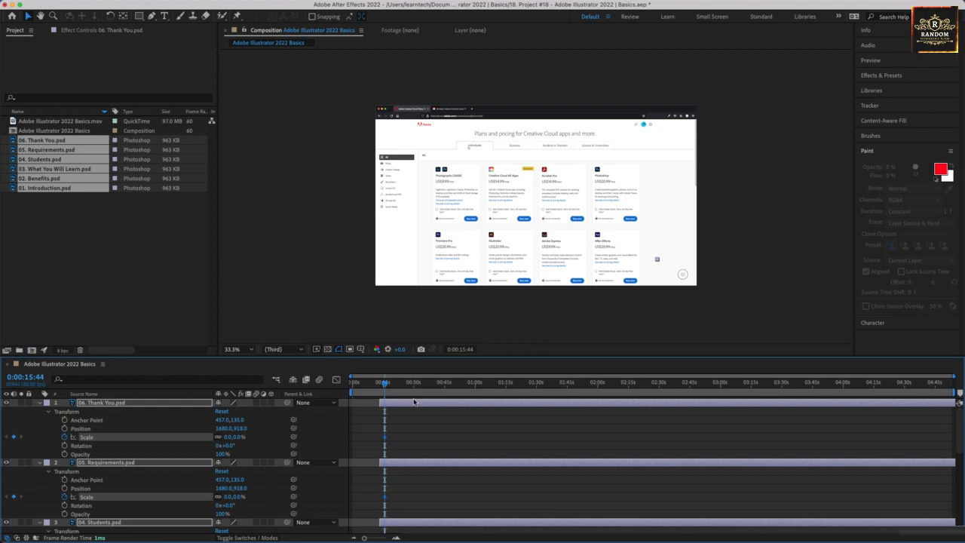
At about 0:18:56, set the PSD layers' Scale to 50% to add a second keyframe.
{"action": "mouse_move", "coordinate": [385, 385]}
{"action": "left_mouse_down"}
{"action": "mouse_move", "coordinate": [445, 388]}
{"action": "mouse_move", "coordinate": [374, 390]}
{"action": "mouse_move", "coordinate": [404, 394]}
{"action": "mouse_move", "coordinate": [390, 393]}
{"action": "left_mouse_up"}
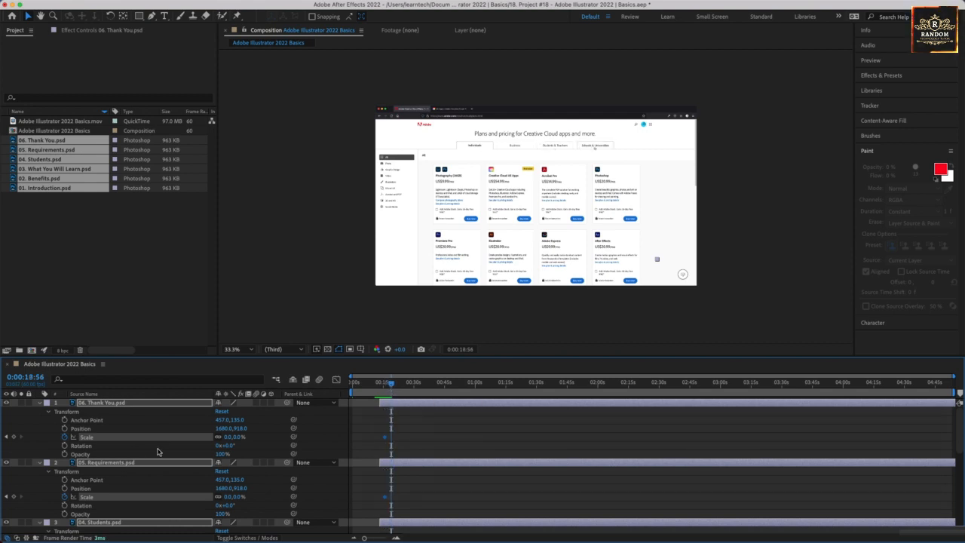
{"action": "left_click", "coordinate": [243, 437]}
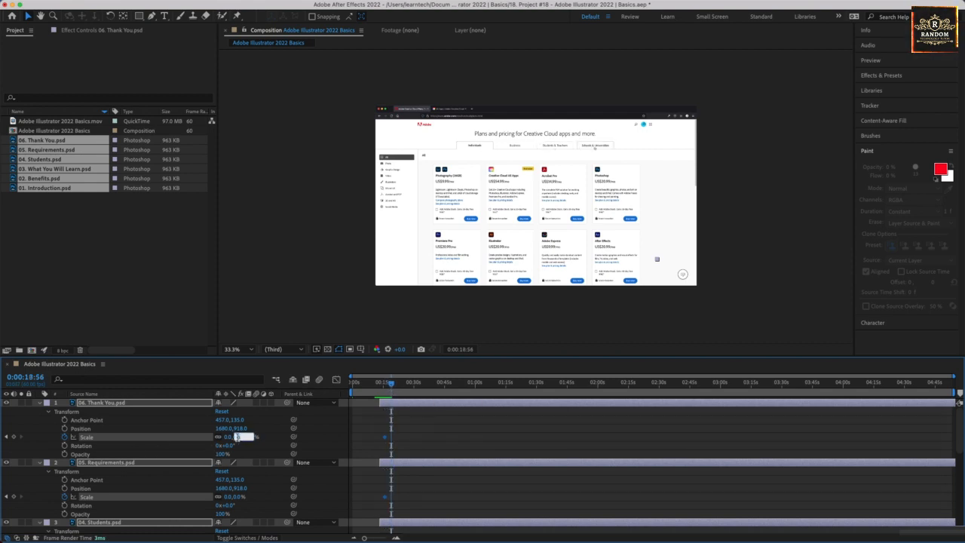
{"action": "type", "text": "100"}
{"action": "key", "text": "Return"}
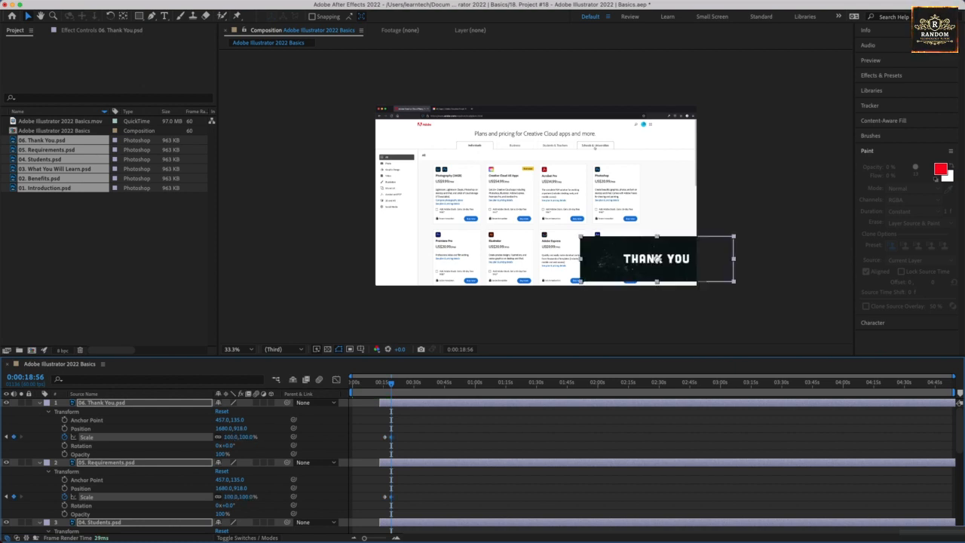
{"action": "left_click", "coordinate": [244, 438]}
{"action": "type", "text": "50"}
{"action": "key", "text": "Return"}
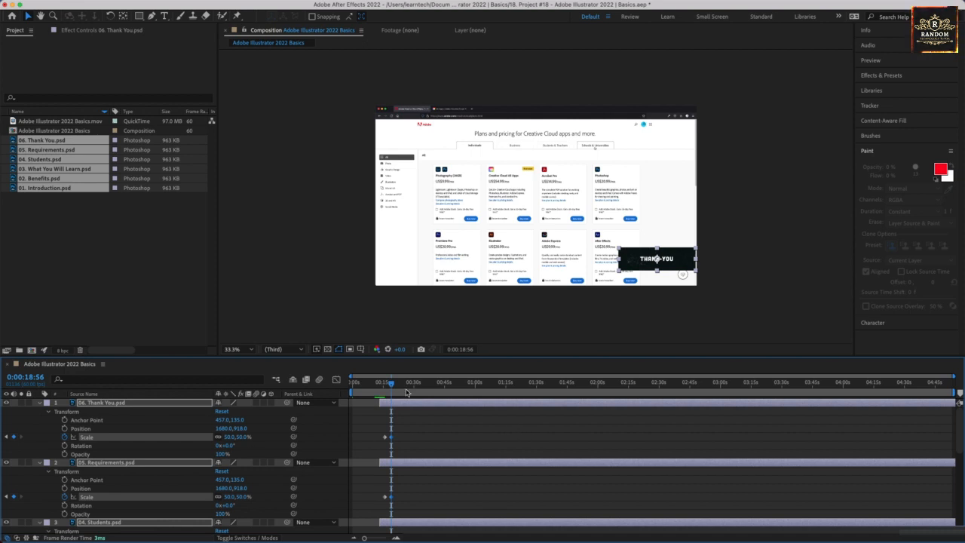
Play back the scale animation from about 0:15.
{"action": "left_click_drag", "start_coordinate": [390, 383], "coordinate": [384, 385]}
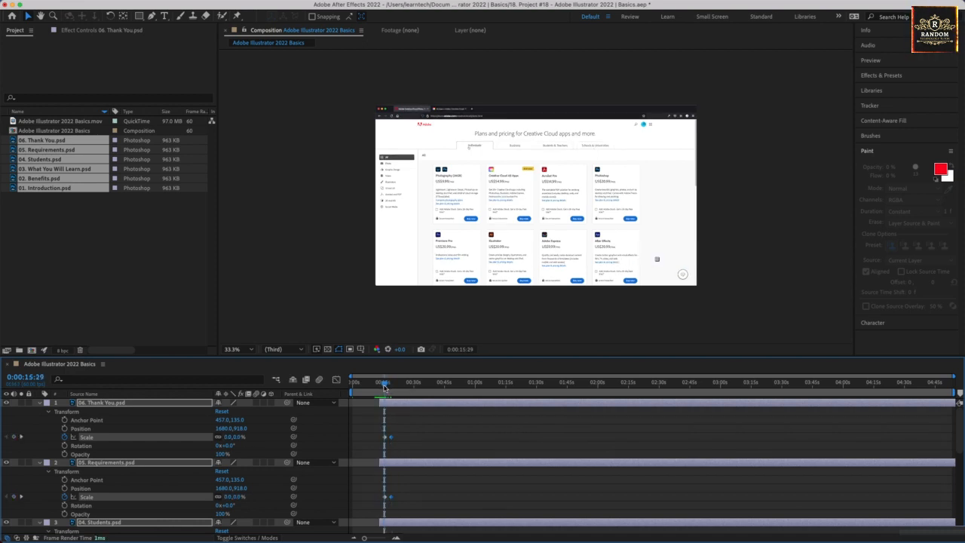
{"action": "key", "text": "space"}
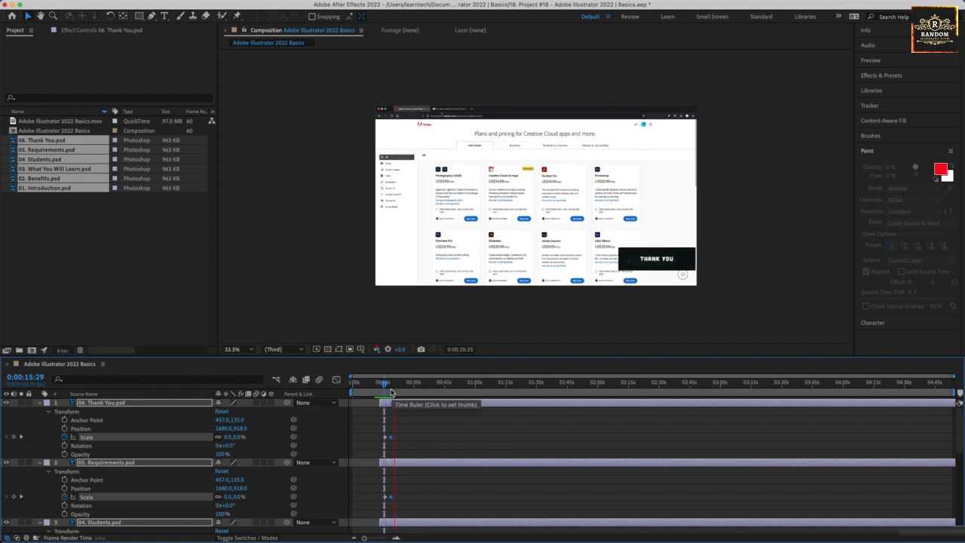
{"action": "key", "text": "space"}
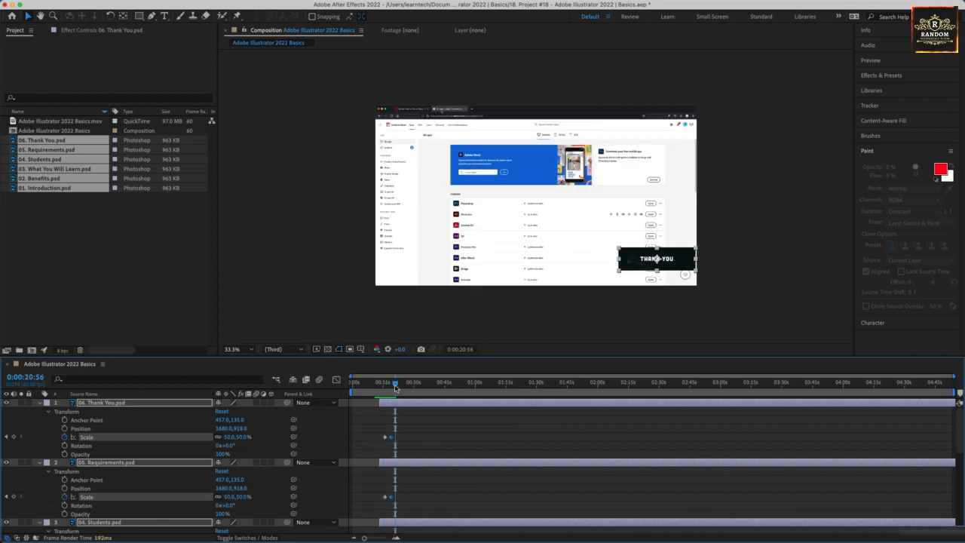
Raise the Scale at the second keyframe to 56% and play back from about 0:13.
{"action": "left_click_drag", "start_coordinate": [395, 386], "coordinate": [392, 386]}
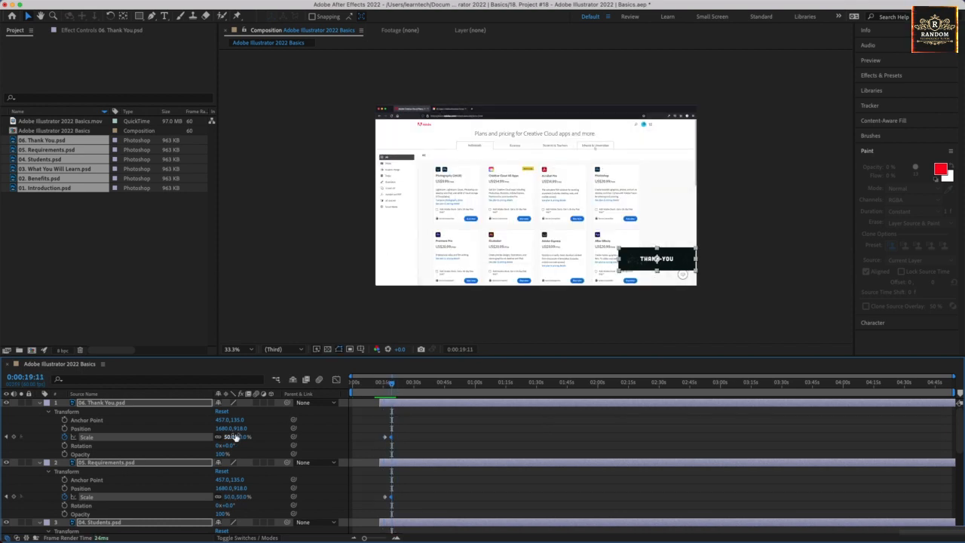
{"action": "left_click_drag", "start_coordinate": [236, 439], "coordinate": [243, 441]}
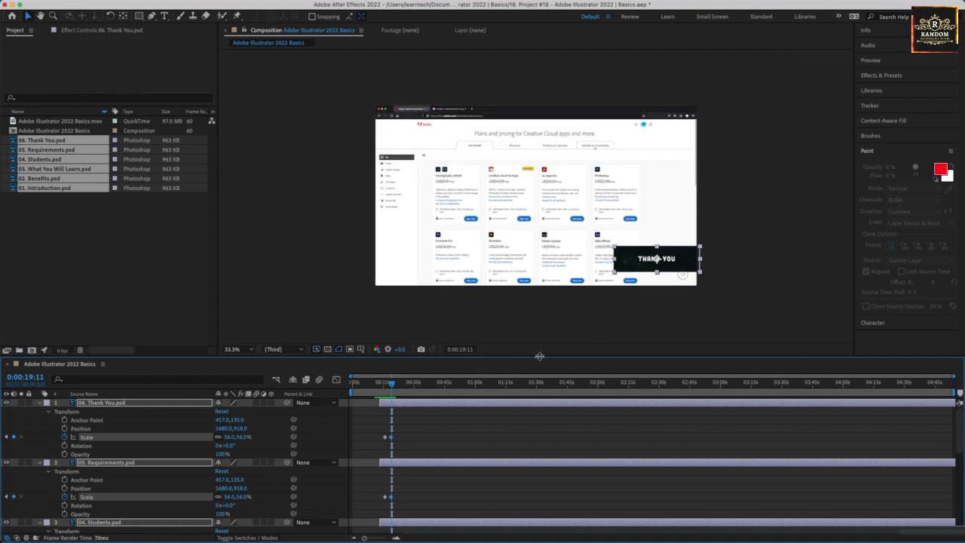
{"action": "left_click_drag", "start_coordinate": [391, 387], "coordinate": [381, 387]}
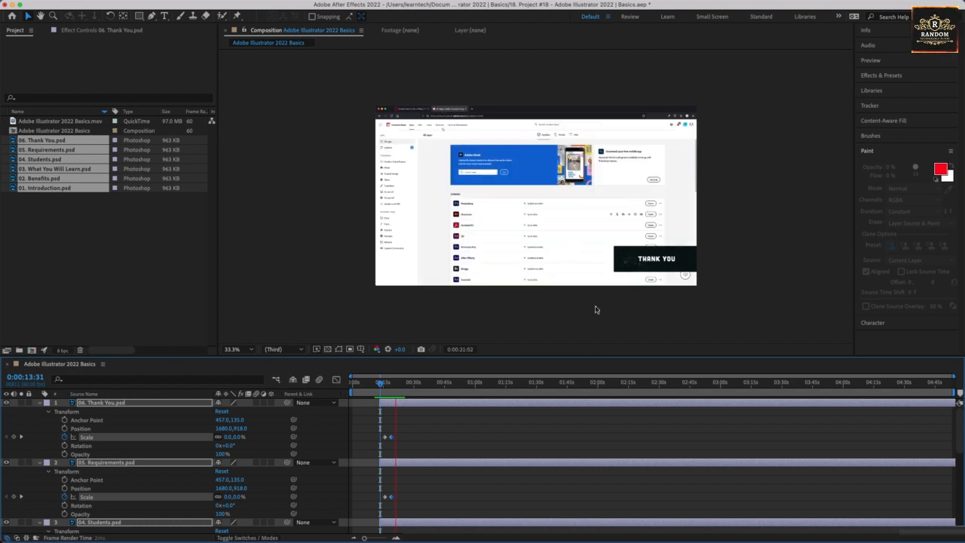
{"action": "key", "text": "space"}
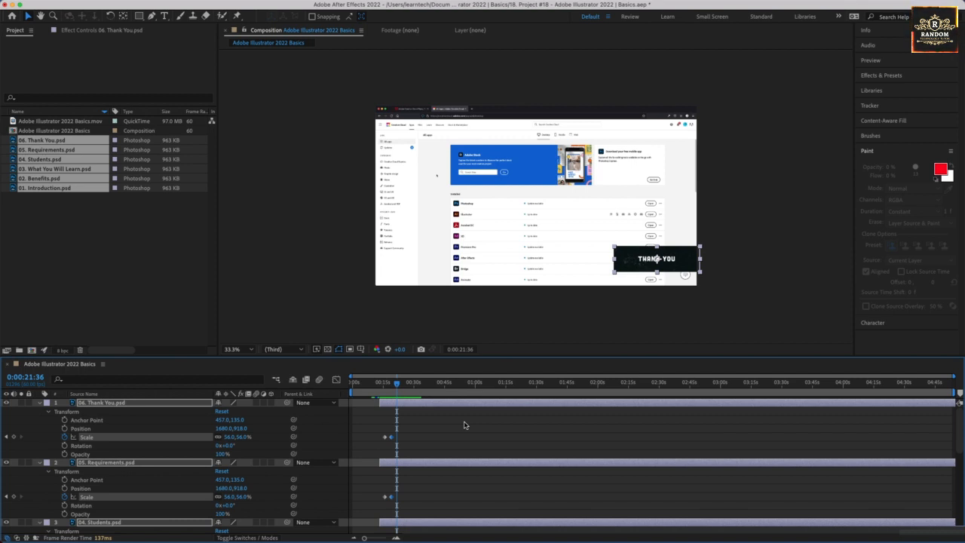
Collapse all layer properties, deselect the layers and hide the 02. Benefits through 06. Thank You layers.
{"action": "left_click", "coordinate": [40, 405]}
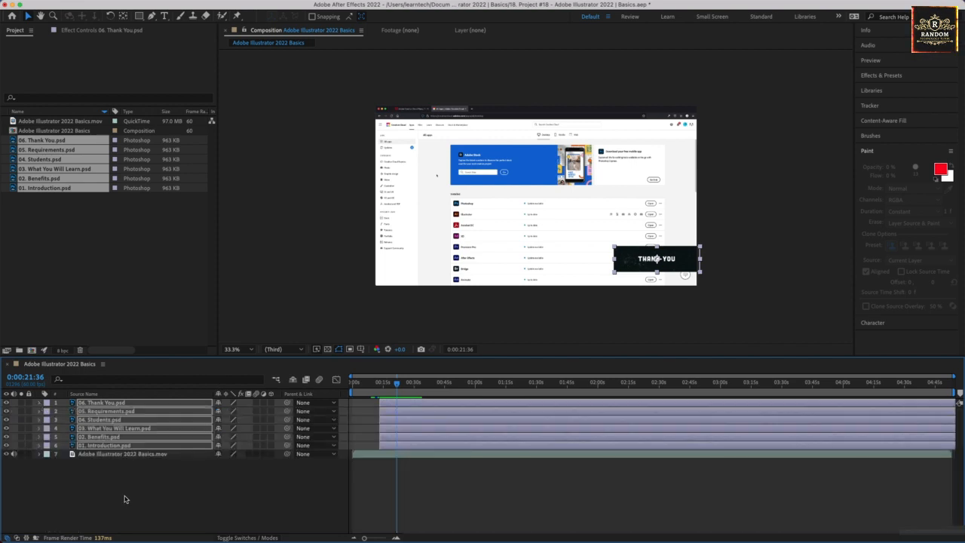
{"action": "left_click", "coordinate": [126, 491]}
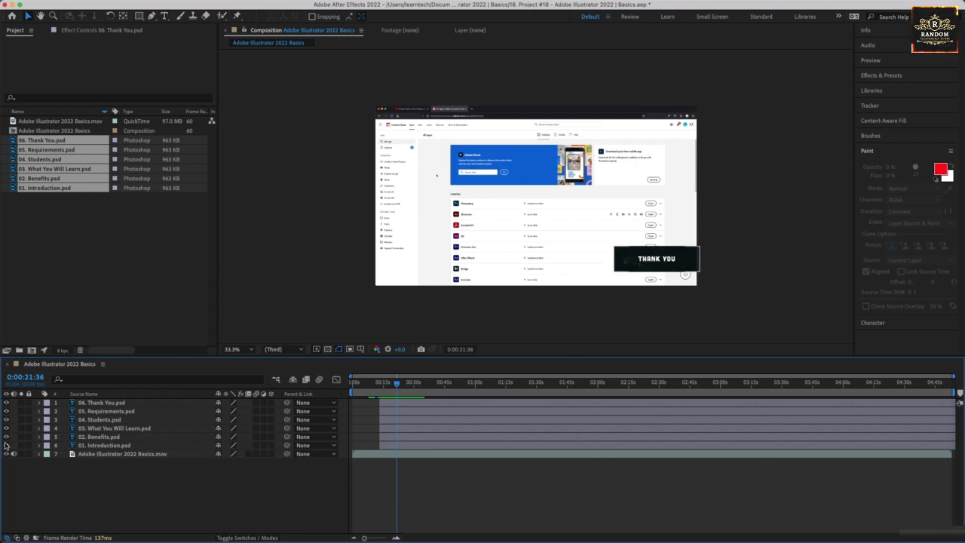
{"action": "left_click_drag", "start_coordinate": [6, 445], "coordinate": [7, 402]}
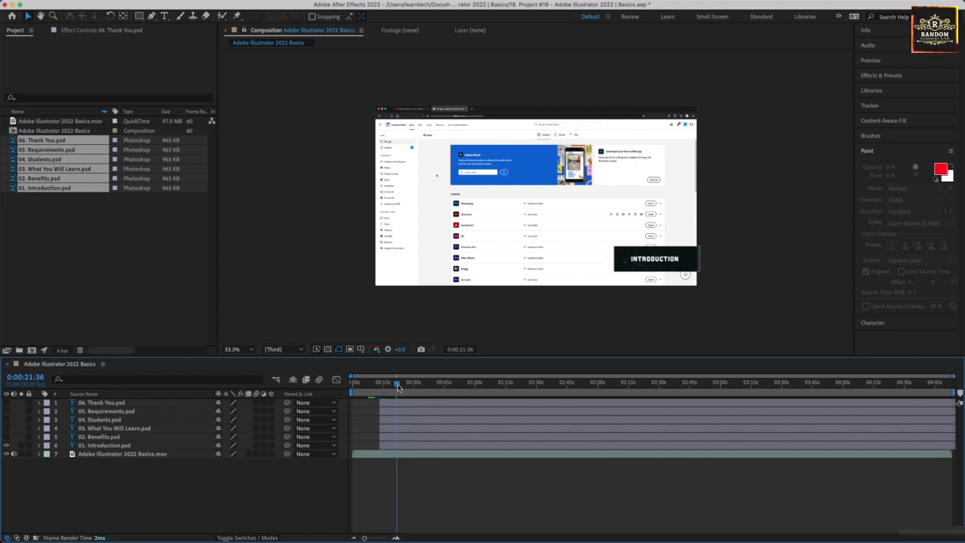
Move the 02. Benefits through 06. Thank You layers to start at about 0:30.
{"action": "left_click_drag", "start_coordinate": [397, 383], "coordinate": [379, 383]}
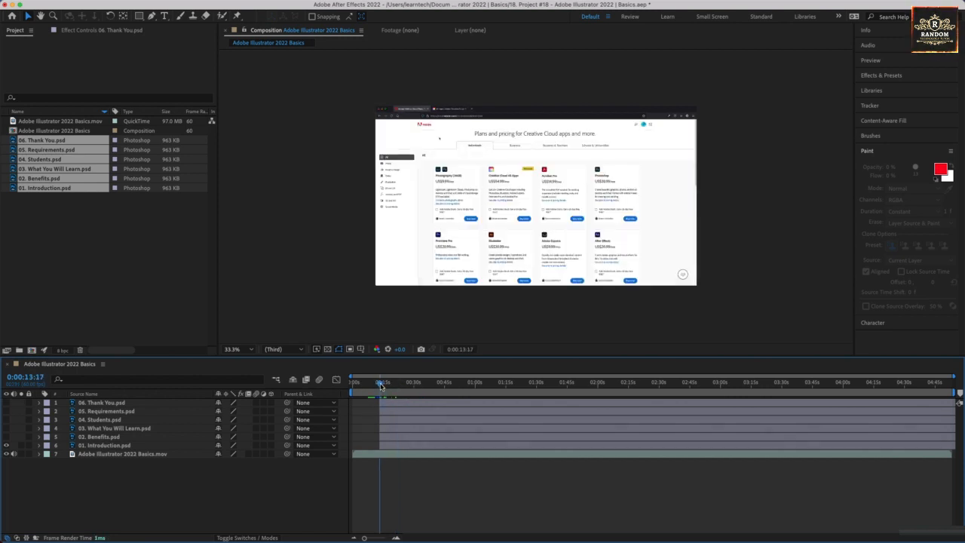
{"action": "left_click", "coordinate": [397, 429]}
{"action": "left_click", "coordinate": [397, 437], "text": "shift"}
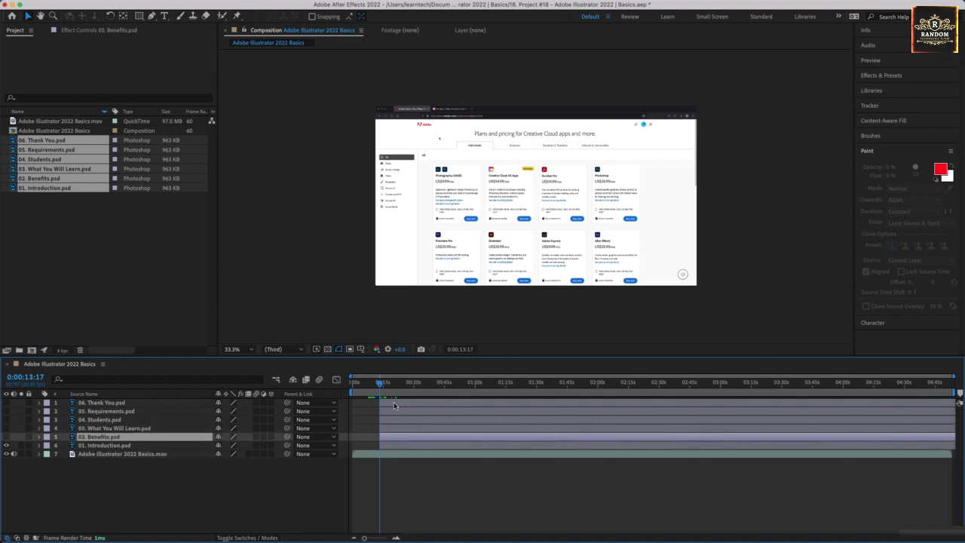
{"action": "left_click", "coordinate": [395, 404], "text": "shift"}
{"action": "mouse_move", "coordinate": [426, 407]}
{"action": "left_mouse_down"}
{"action": "mouse_move", "coordinate": [457, 407]}
{"action": "mouse_move", "coordinate": [427, 407]}
{"action": "left_mouse_up"}
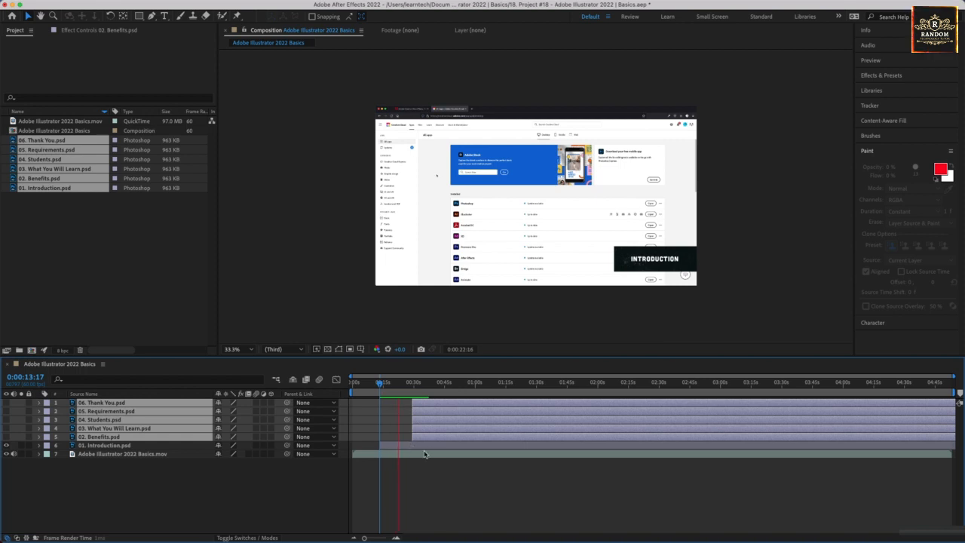
{"action": "left_click", "coordinate": [401, 387]}
{"action": "mouse_move", "coordinate": [401, 385]}
{"action": "left_mouse_down"}
{"action": "mouse_move", "coordinate": [381, 384]}
{"action": "mouse_move", "coordinate": [413, 389]}
{"action": "left_mouse_up"}
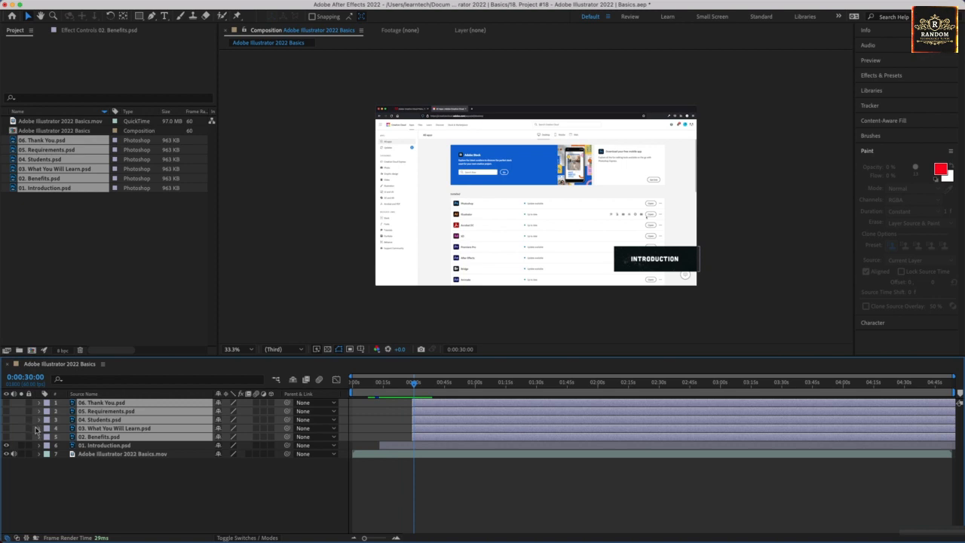
Make the 02. Benefits layer visible while keeping 03 through 06 hidden.
{"action": "left_click", "coordinate": [6, 437]}
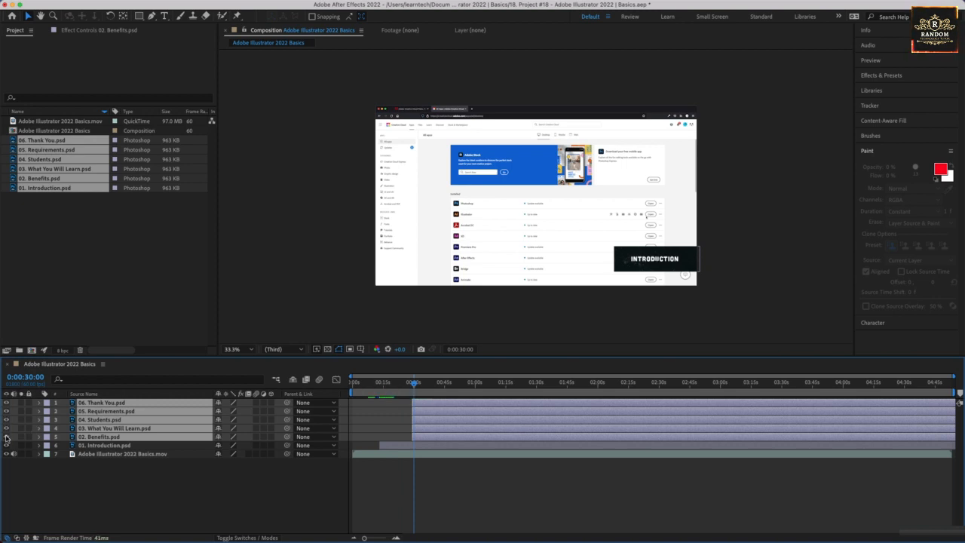
{"action": "left_click_drag", "start_coordinate": [6, 431], "coordinate": [7, 402]}
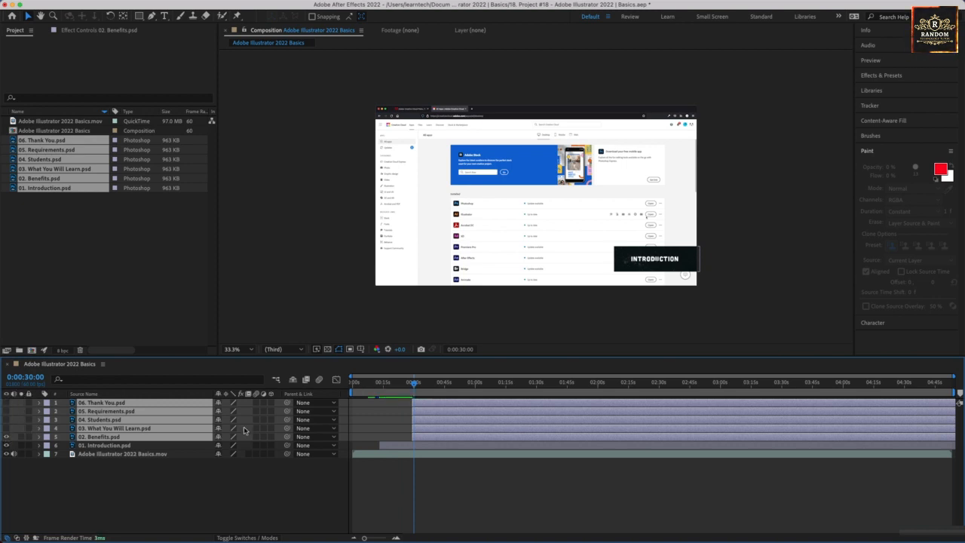
Trim the Introduction layer's end to about 0:29 where Benefits begins.
{"action": "left_click", "coordinate": [413, 385]}
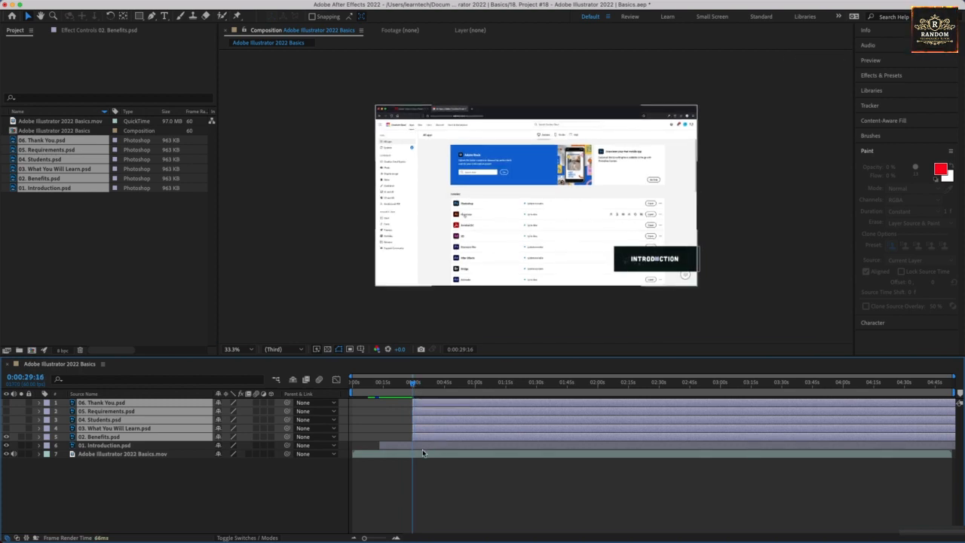
{"action": "left_click", "coordinate": [423, 446]}
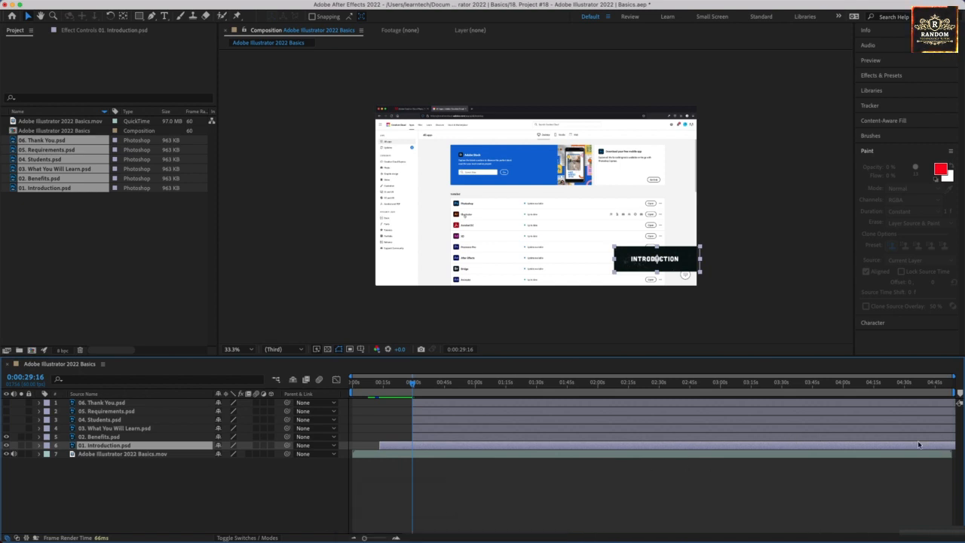
{"action": "left_click_drag", "start_coordinate": [933, 448], "coordinate": [410, 445]}
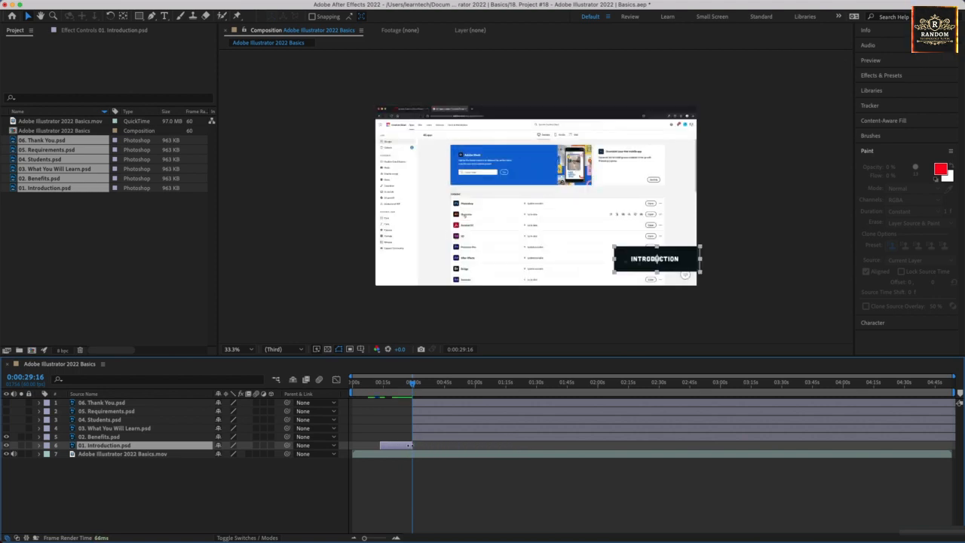
Select the Benefits layer and preview the Introduction-to-Benefits transition around 0:29.
{"action": "left_click", "coordinate": [83, 437]}
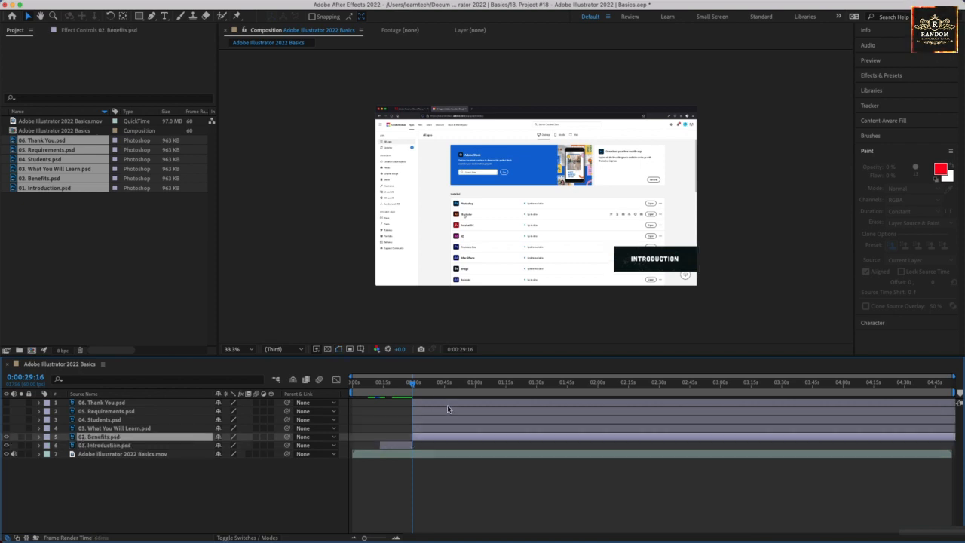
{"action": "key", "text": "space"}
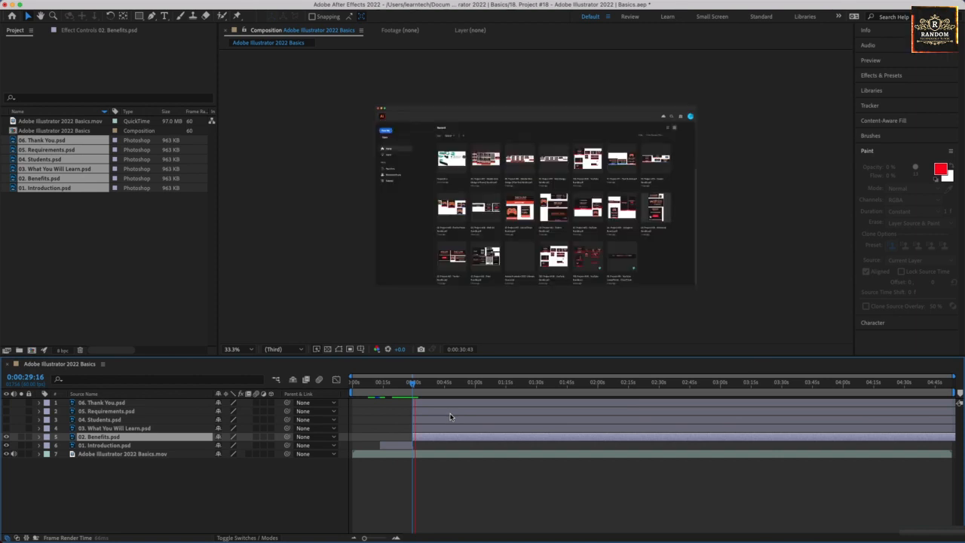
{"action": "key", "text": "space"}
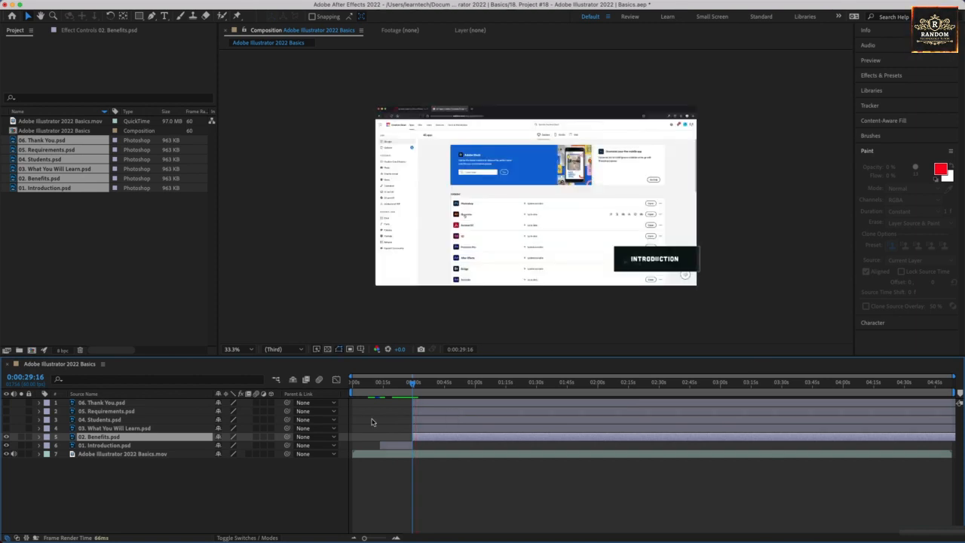
Select layers 03. What You Will Learn through 06. Thank You and move them to start at about 1:21.
{"action": "left_click", "coordinate": [98, 402]}
{"action": "left_click", "coordinate": [108, 429], "text": "shift"}
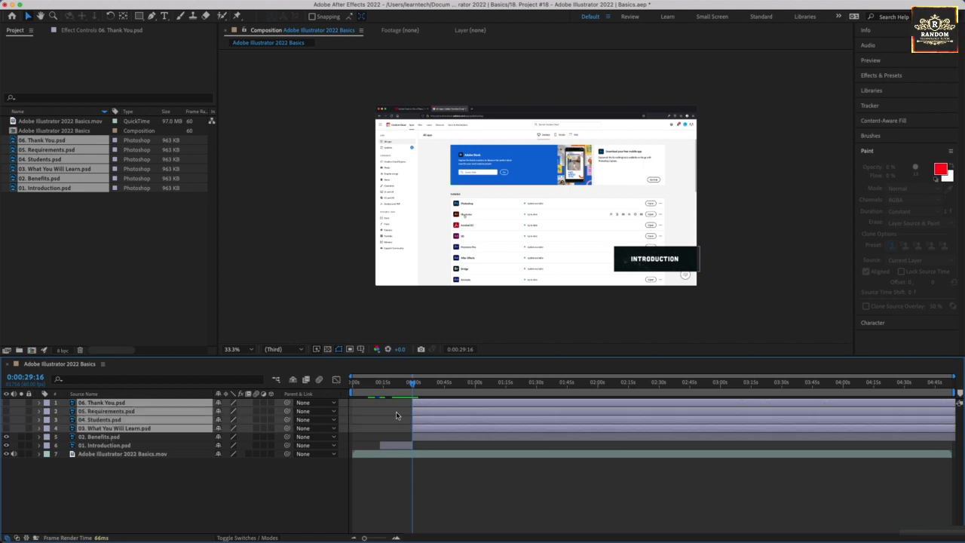
{"action": "left_click_drag", "start_coordinate": [448, 407], "coordinate": [555, 405]}
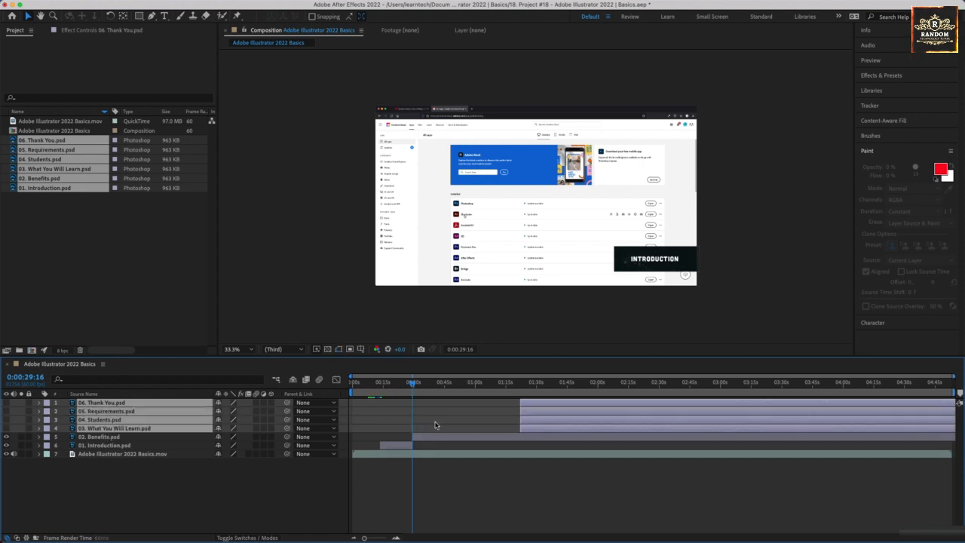
Preview the Benefits title section from about 0:29 to 0:51.
{"action": "key", "text": "space"}
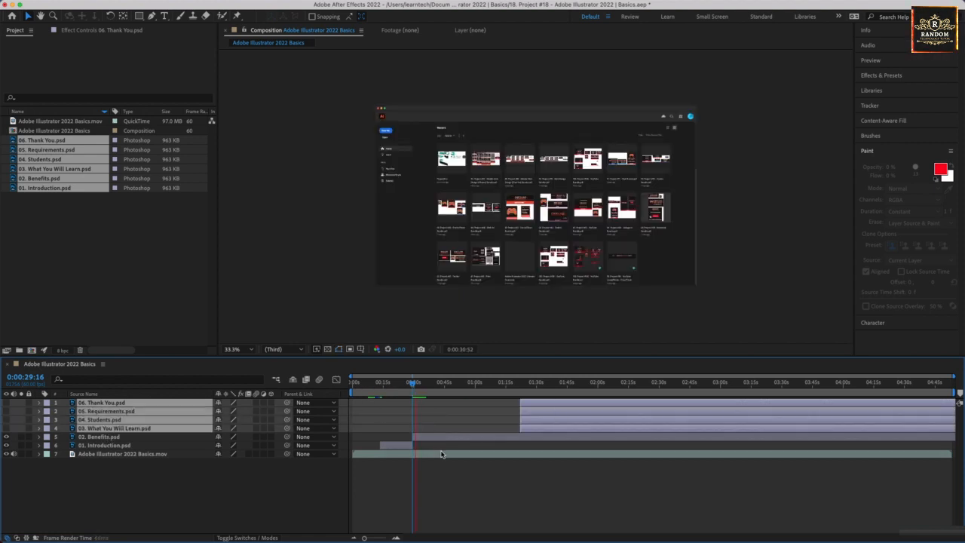
{"action": "left_click", "coordinate": [127, 437]}
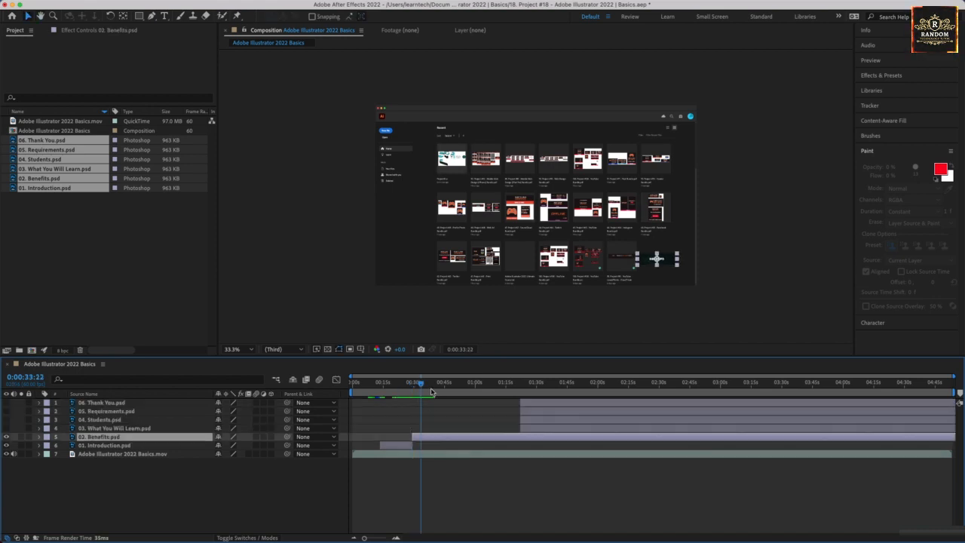
{"action": "mouse_move", "coordinate": [421, 383]}
{"action": "left_mouse_down"}
{"action": "mouse_move", "coordinate": [430, 385]}
{"action": "mouse_move", "coordinate": [412, 384]}
{"action": "left_mouse_up"}
{"action": "key", "text": "space"}
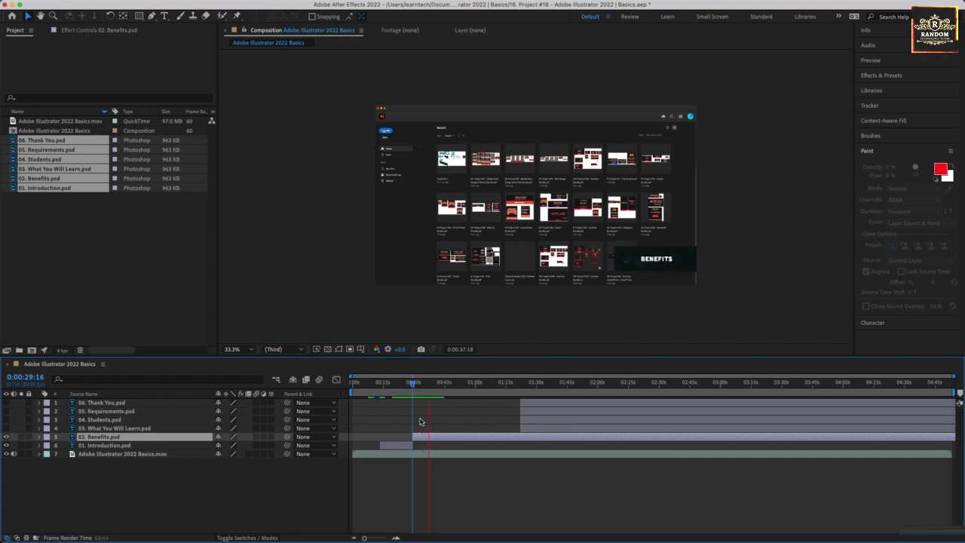
{"action": "key", "text": "space"}
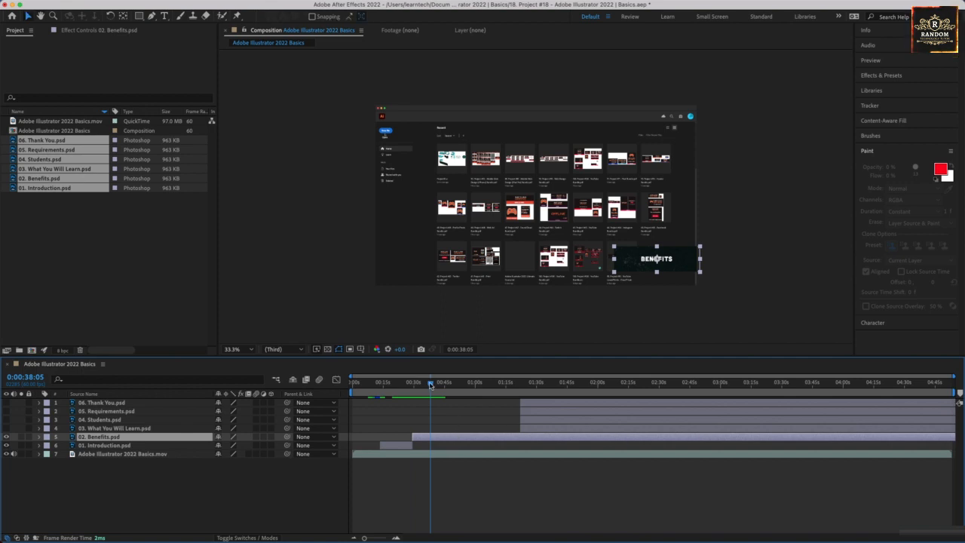
{"action": "left_click_drag", "start_coordinate": [430, 385], "coordinate": [457, 385]}
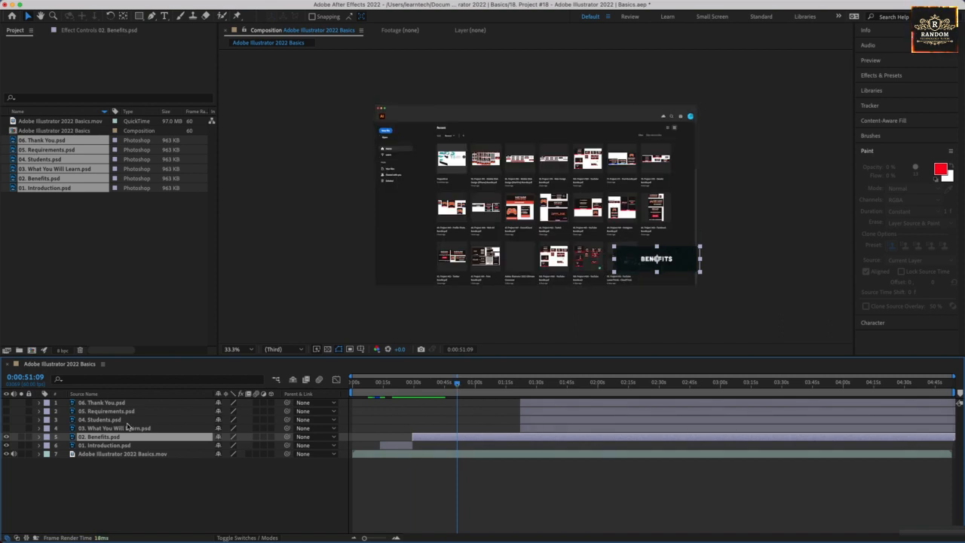
Shorten layers 03 through 06 to clips about 15 seconds long placed around 2:00.
{"action": "left_click", "coordinate": [126, 427]}
{"action": "left_click", "coordinate": [123, 404], "text": "shift"}
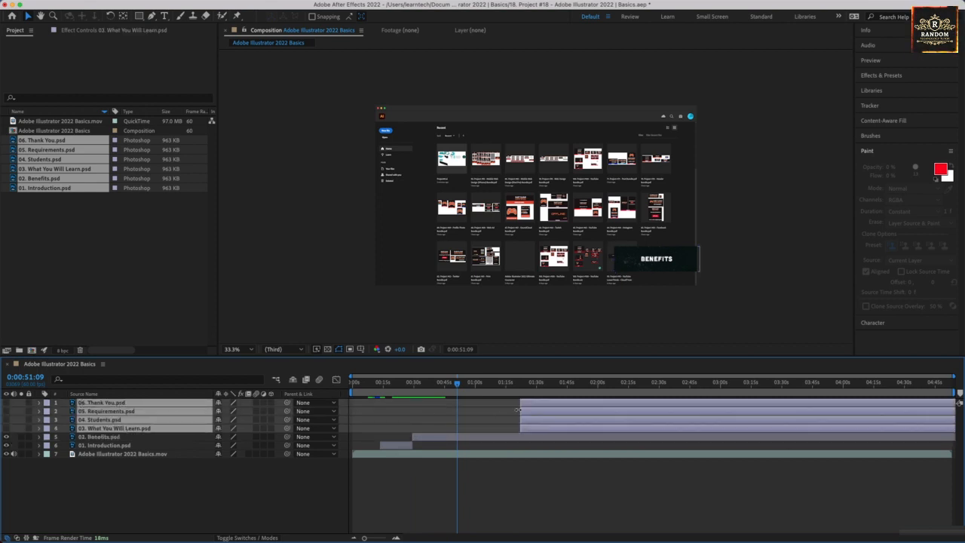
{"action": "left_click_drag", "start_coordinate": [547, 402], "coordinate": [420, 404]}
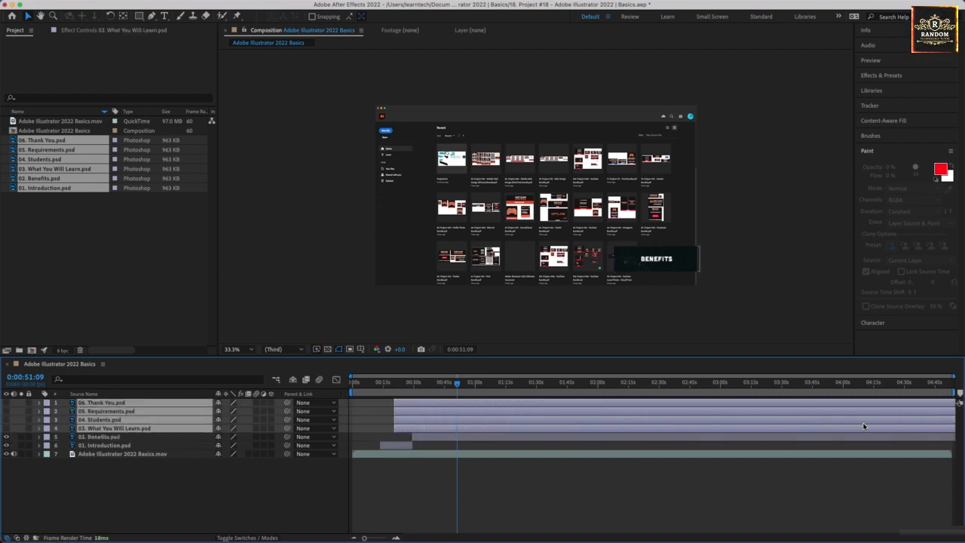
{"action": "left_click_drag", "start_coordinate": [864, 426], "coordinate": [799, 422]}
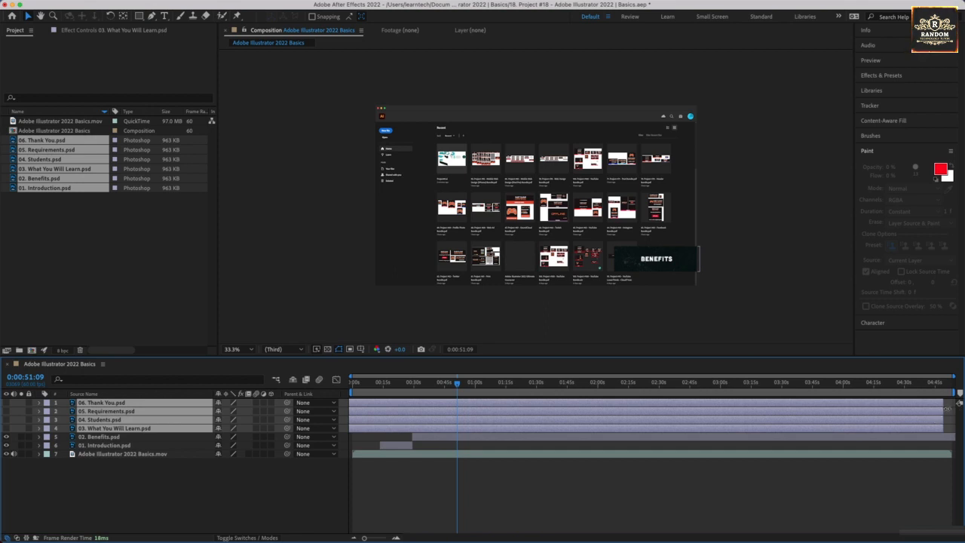
{"action": "left_click_drag", "start_coordinate": [945, 410], "coordinate": [613, 411]}
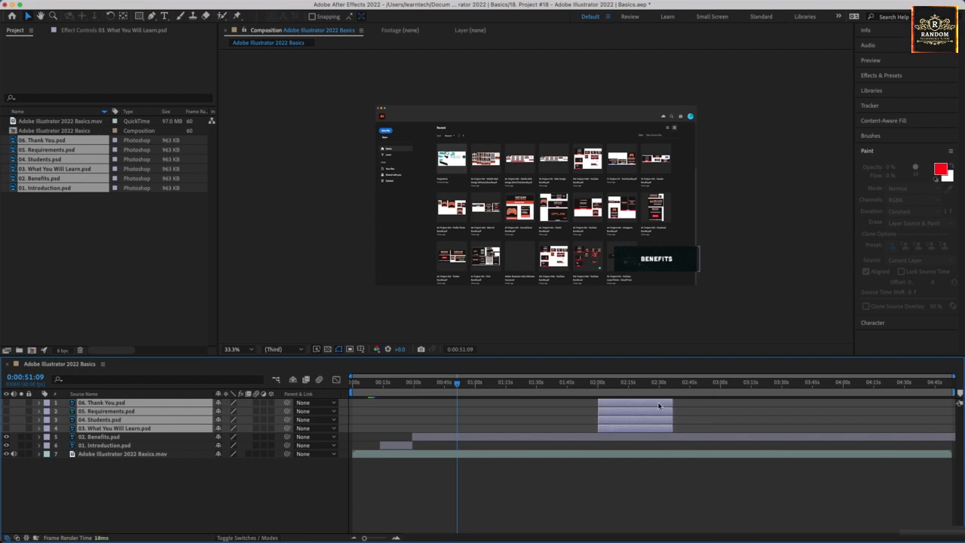
{"action": "left_click_drag", "start_coordinate": [675, 410], "coordinate": [631, 411]}
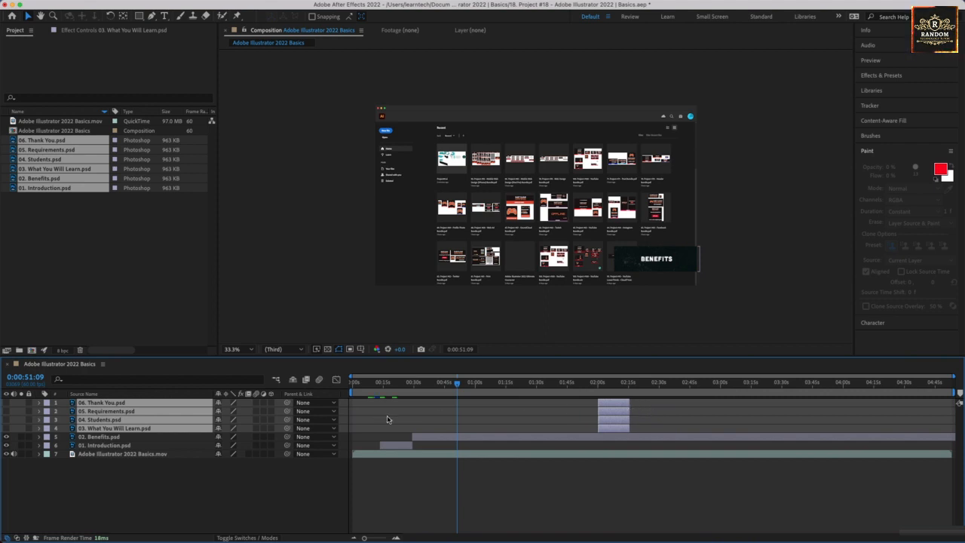
Trim the Benefits layer's end to about 1:25.
{"action": "left_click_drag", "start_coordinate": [435, 436], "coordinate": [371, 434]}
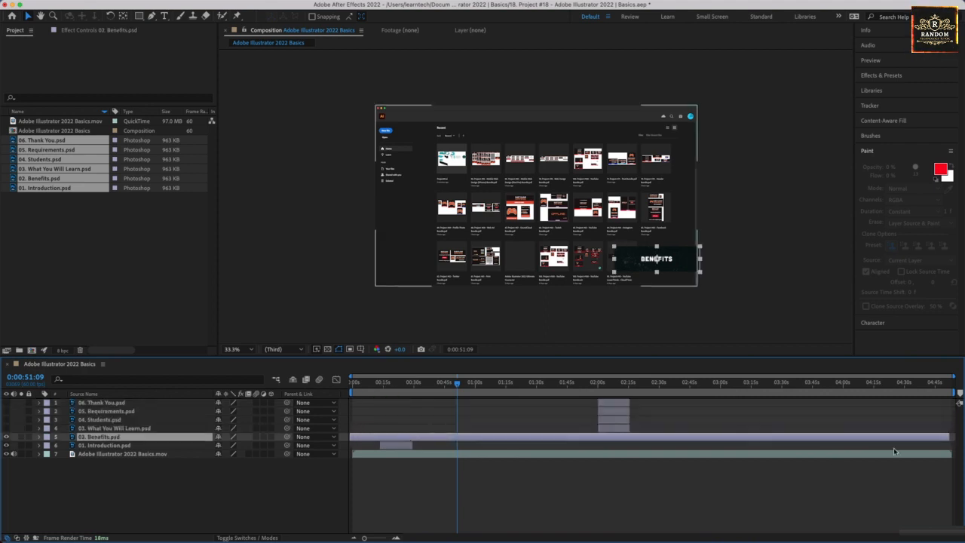
{"action": "left_click_drag", "start_coordinate": [948, 436], "coordinate": [480, 434]}
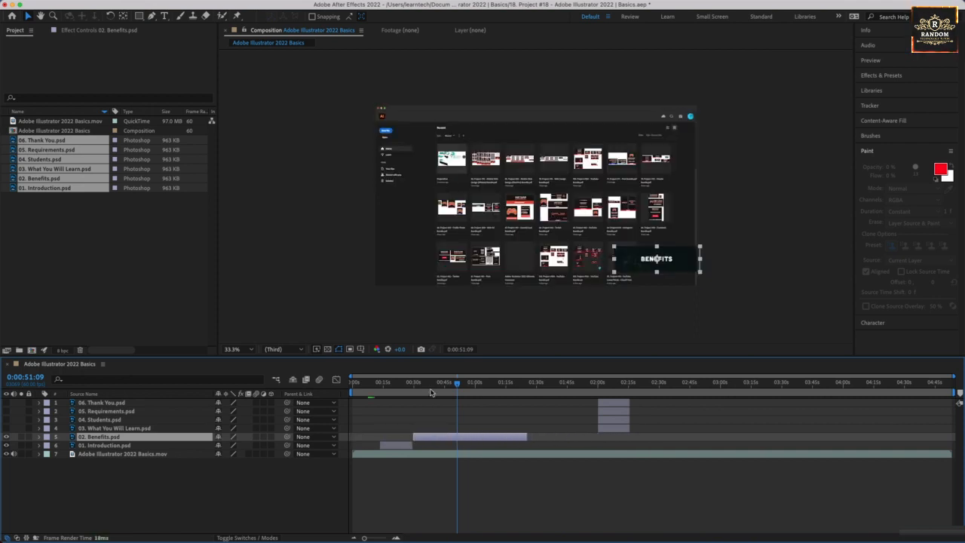
Preview the Benefits title and trim the Benefits layer to end at about 0:43.
{"action": "left_click", "coordinate": [413, 383]}
{"action": "key", "text": "space"}
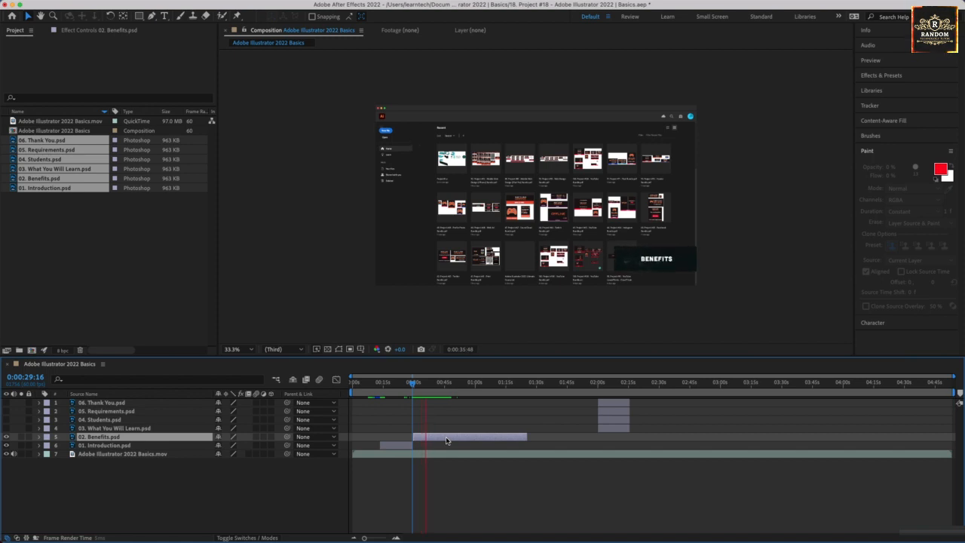
{"action": "key", "text": "space"}
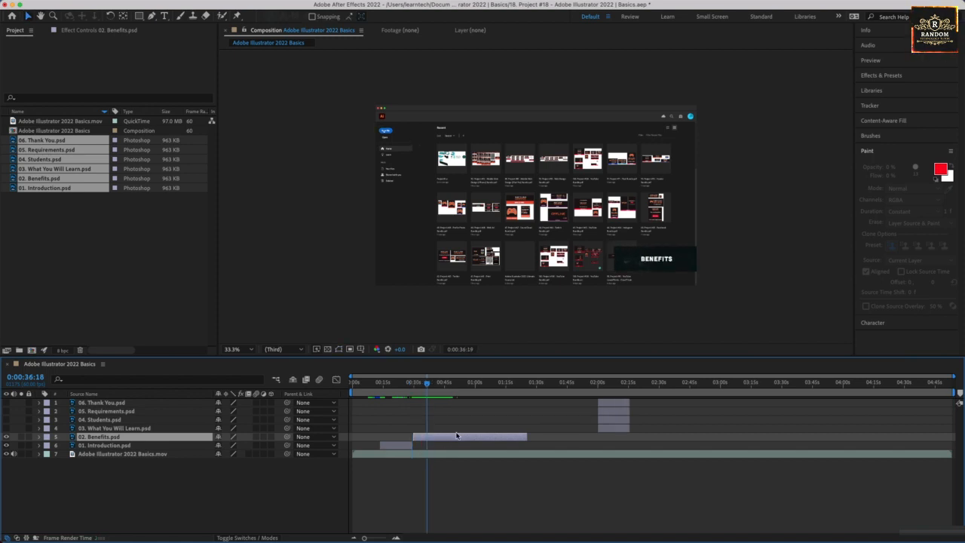
{"action": "key", "text": "space"}
{"action": "left_click_drag", "start_coordinate": [427, 387], "coordinate": [441, 386]}
{"action": "left_click_drag", "start_coordinate": [528, 438], "coordinate": [445, 435]}
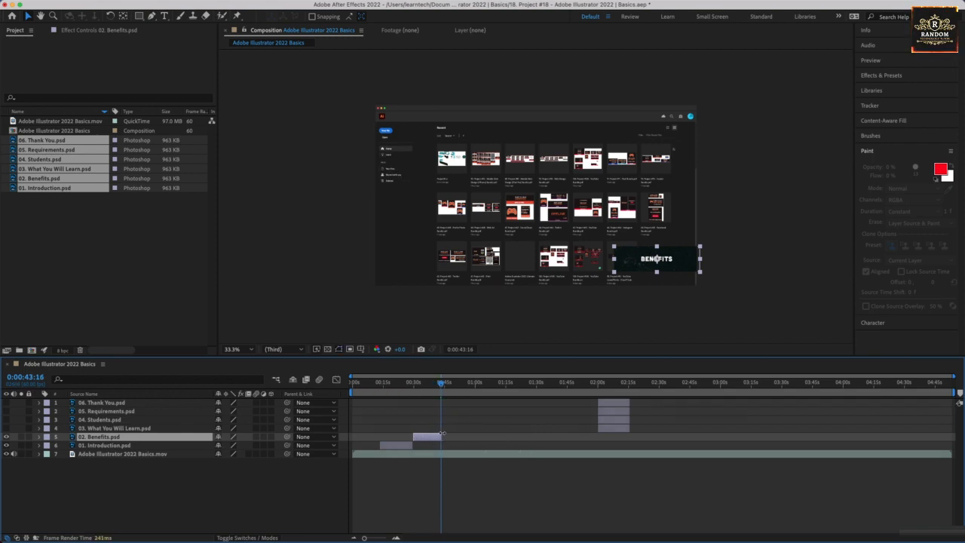
Move the What You Will Learn layer to start at about 0:43, right after Benefits, and make it visible.
{"action": "left_click_drag", "start_coordinate": [605, 428], "coordinate": [448, 434]}
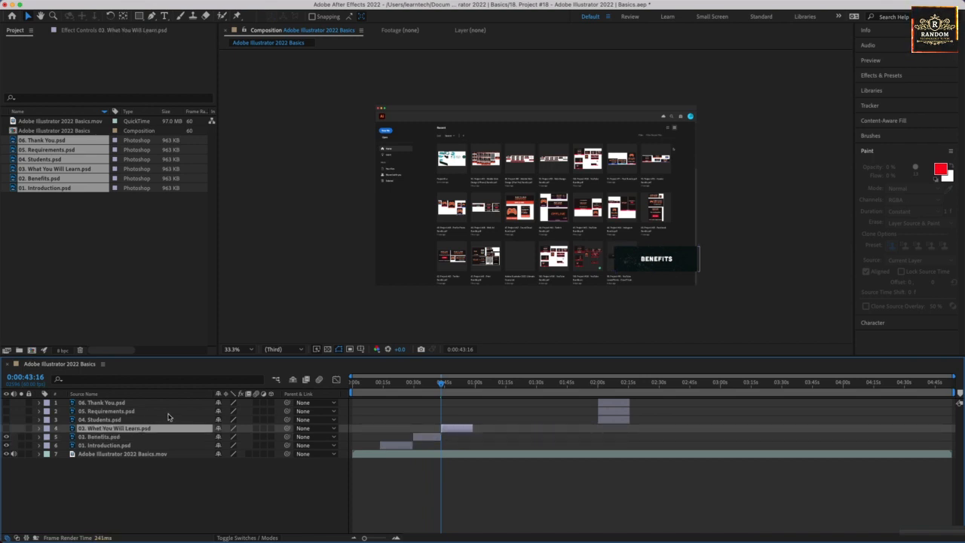
{"action": "left_click", "coordinate": [7, 429]}
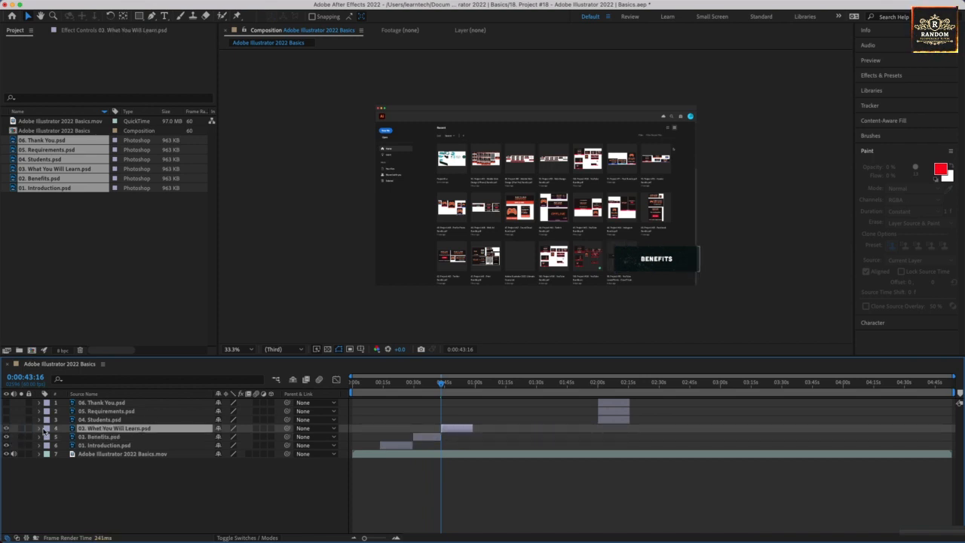
{"action": "key", "text": "space"}
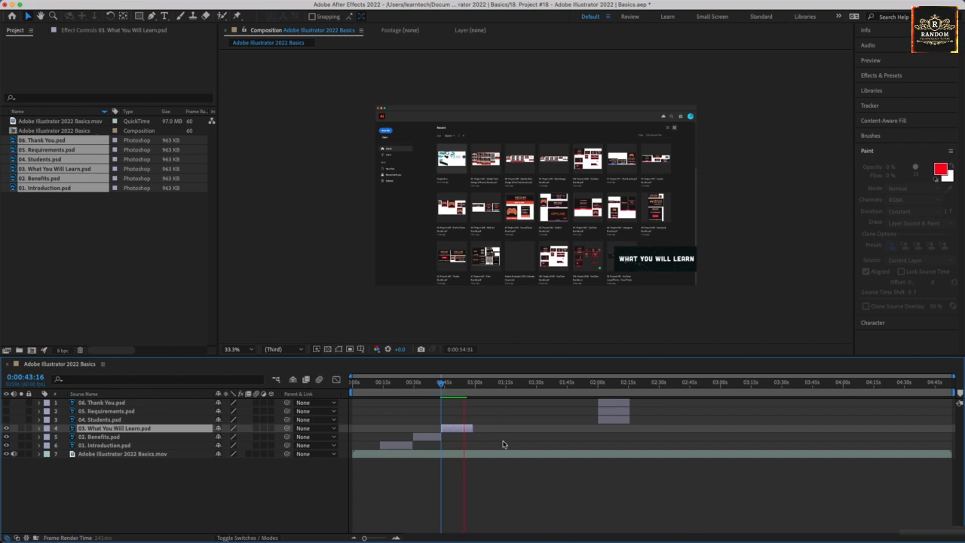
{"action": "key", "text": "space"}
Move the Students layer to start at about 0:58, right after What You Will Learn.
{"action": "left_click", "coordinate": [609, 419]}
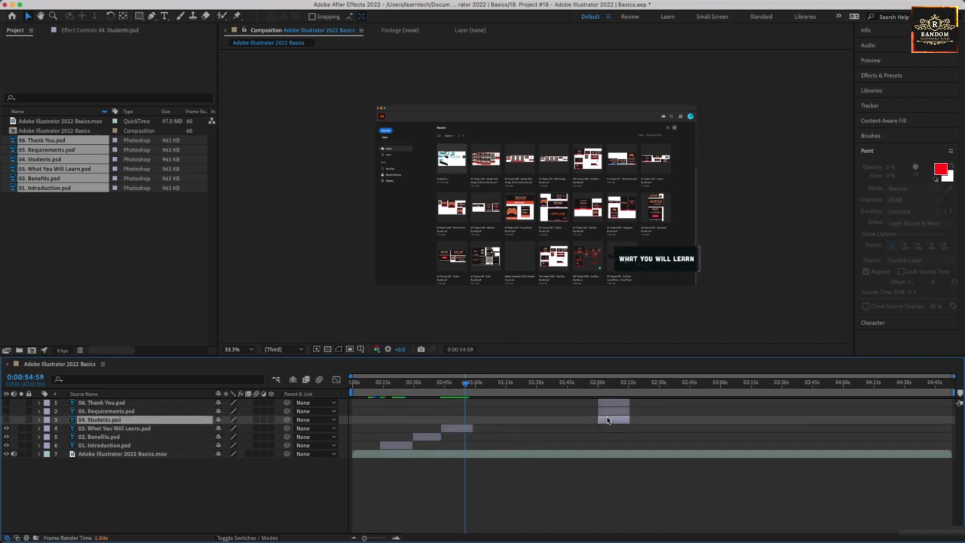
{"action": "left_click_drag", "start_coordinate": [551, 419], "coordinate": [486, 419]}
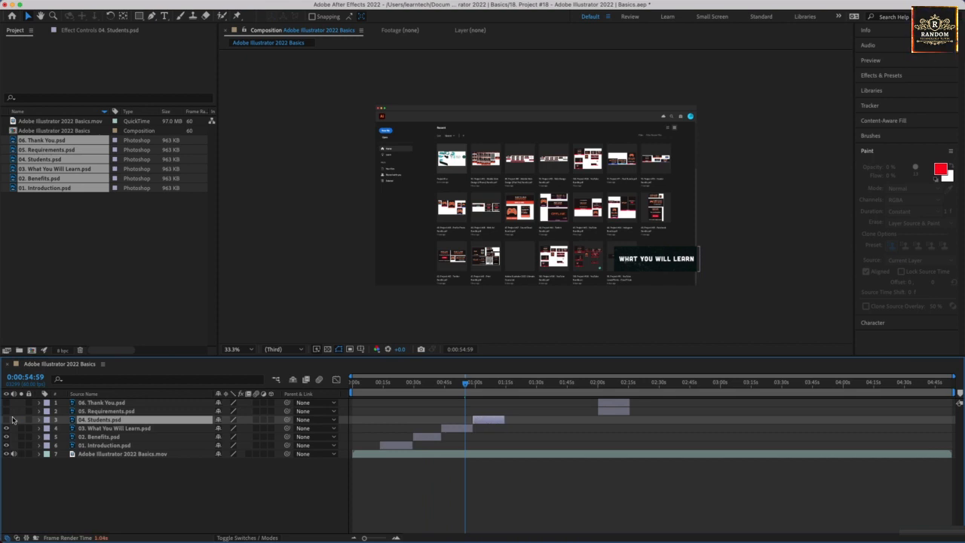
{"action": "left_click", "coordinate": [467, 384]}
{"action": "left_click_drag", "start_coordinate": [468, 384], "coordinate": [473, 384]}
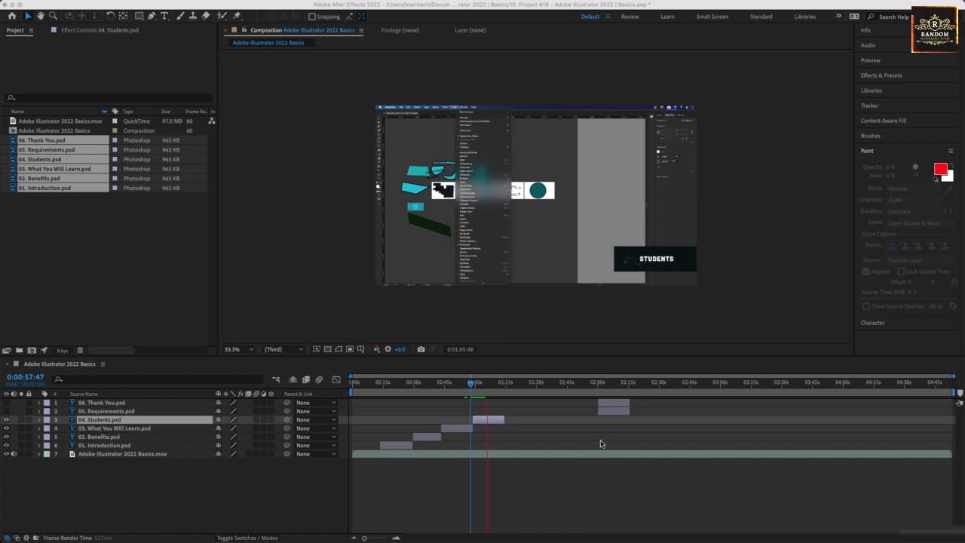
{"action": "key", "text": "space"}
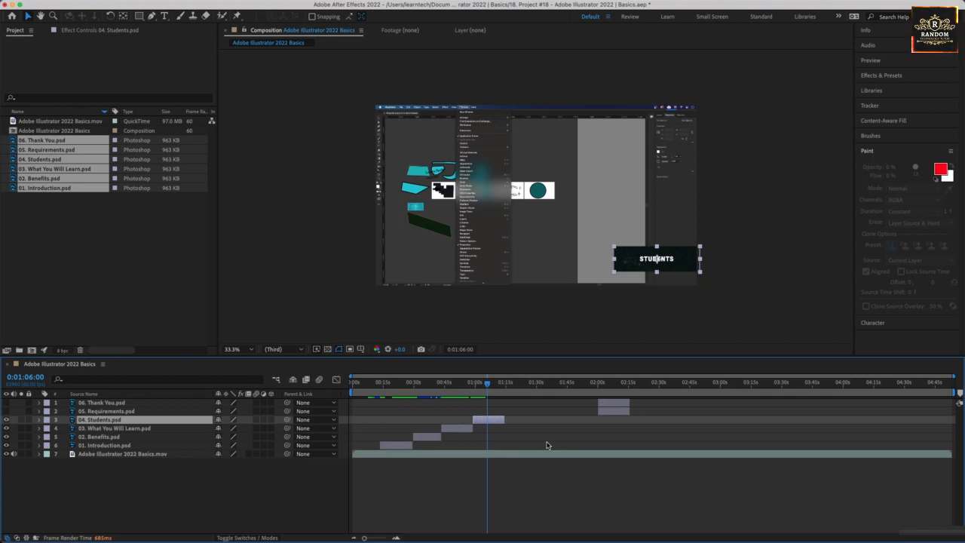
Move the Requirements layer to start at about 1:13 and the Thank You layer to about 1:29.
{"action": "left_click", "coordinate": [616, 414]}
{"action": "left_click_drag", "start_coordinate": [549, 413], "coordinate": [526, 412]}
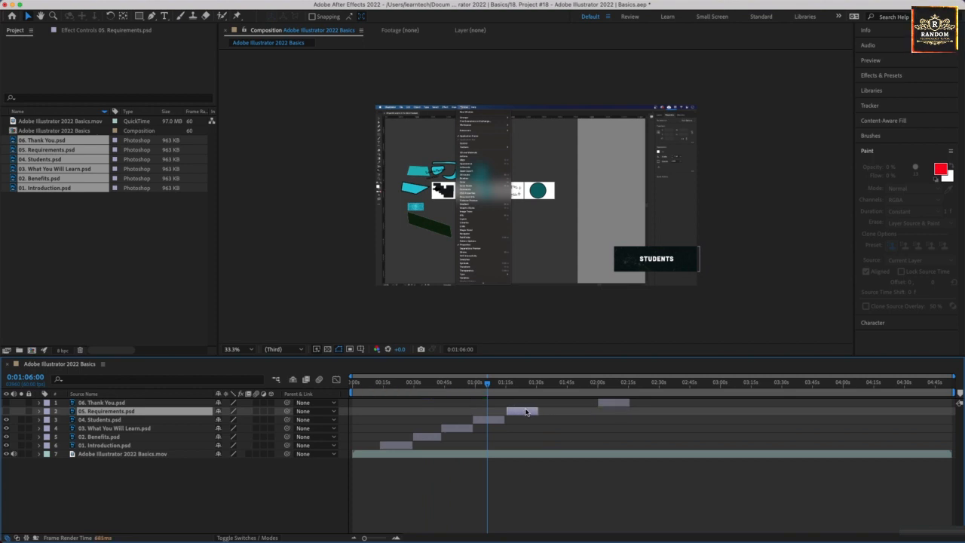
{"action": "left_click_drag", "start_coordinate": [601, 405], "coordinate": [540, 407]}
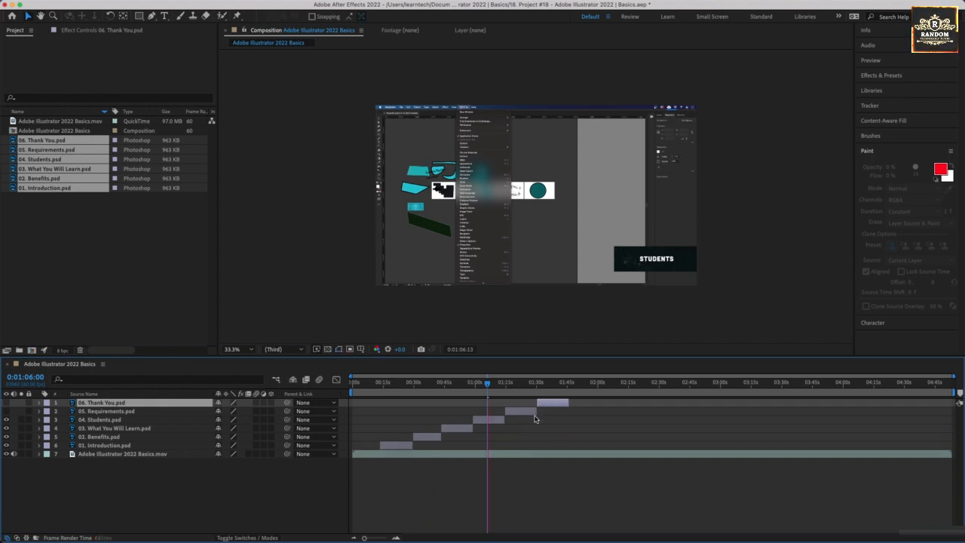
{"action": "key", "text": "space"}
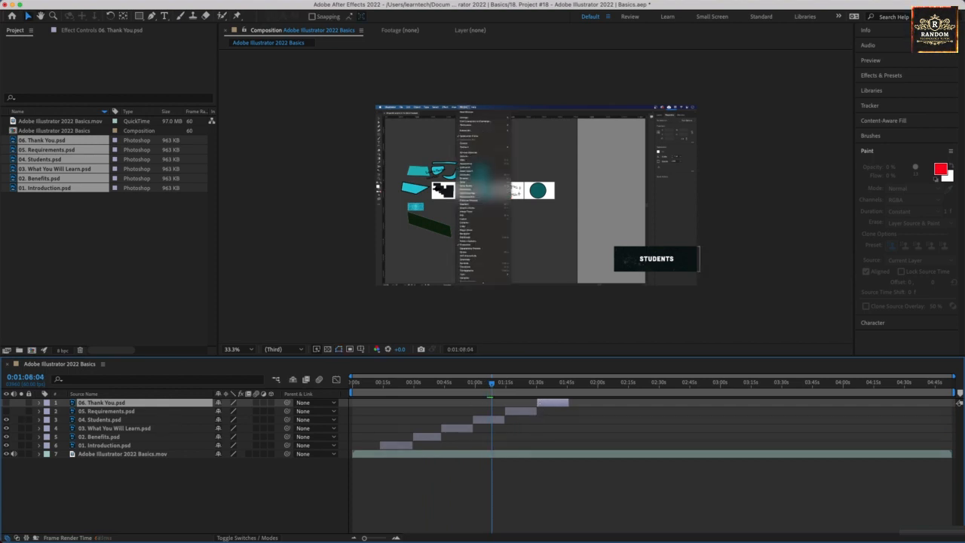
Make the Requirements and Thank You layers visible.
{"action": "left_click", "coordinate": [6, 411]}
{"action": "left_click", "coordinate": [6, 403]}
{"action": "key", "text": "space"}
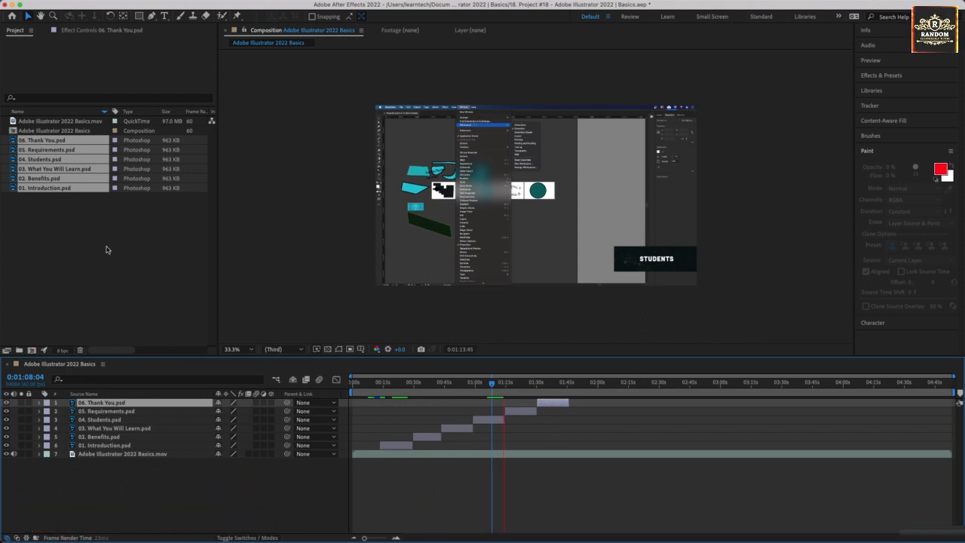
Deselect all layers and preview the Requirements and Thank You titles from about 1:27.
{"action": "left_click", "coordinate": [77, 238]}
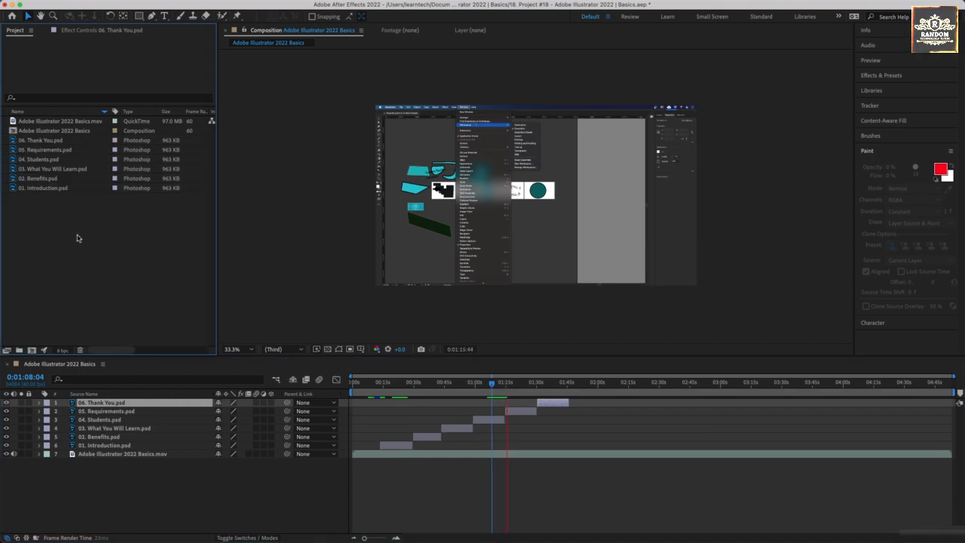
{"action": "left_click", "coordinate": [520, 407]}
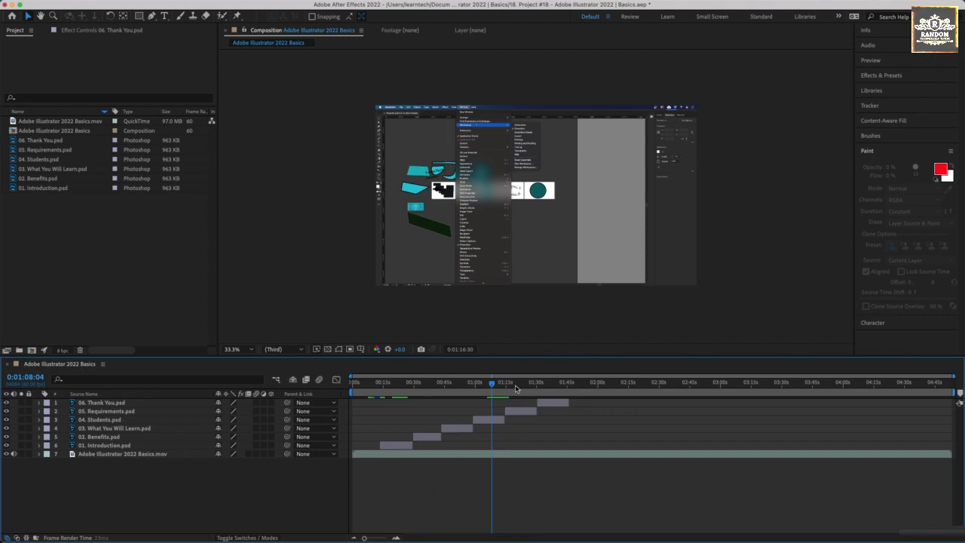
{"action": "left_click", "coordinate": [515, 387]}
{"action": "left_click", "coordinate": [533, 388]}
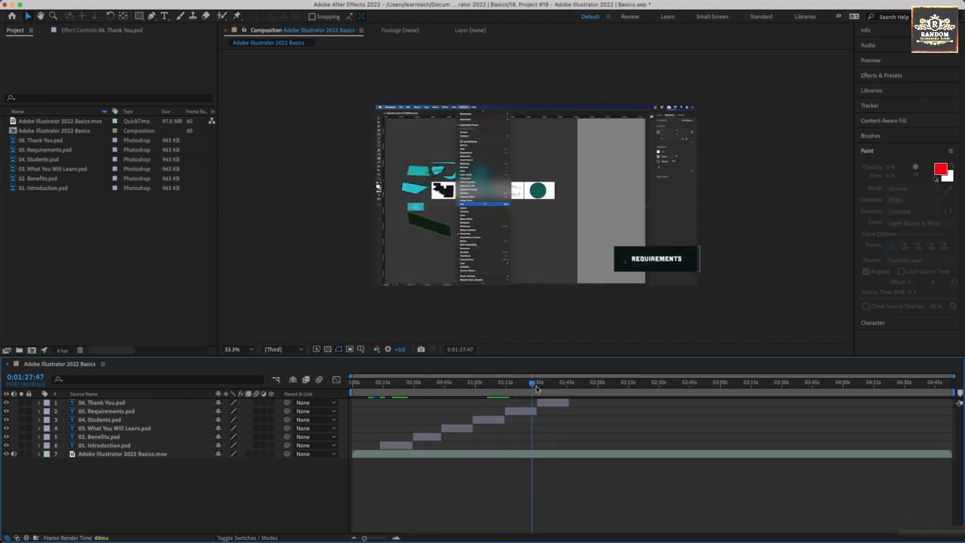
{"action": "key", "text": "space"}
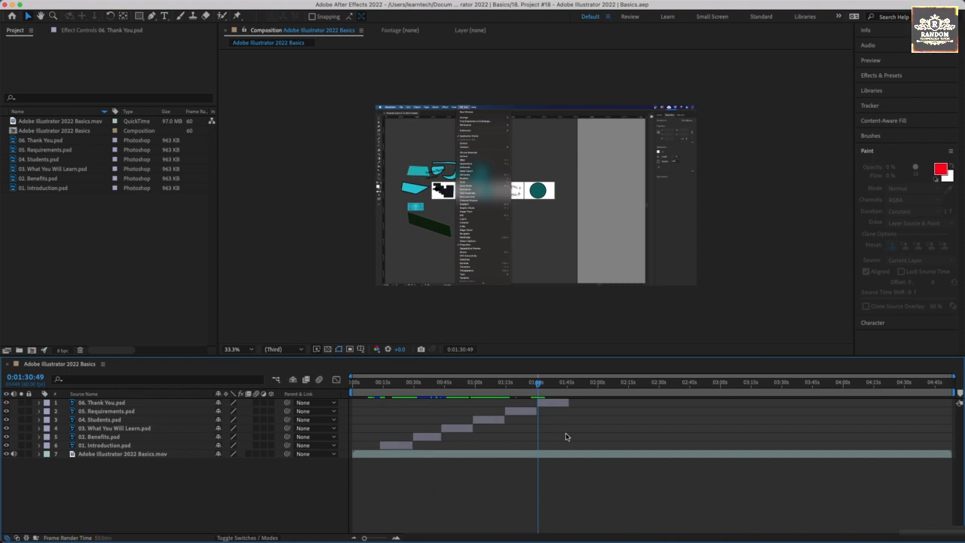
{"action": "key", "text": "space"}
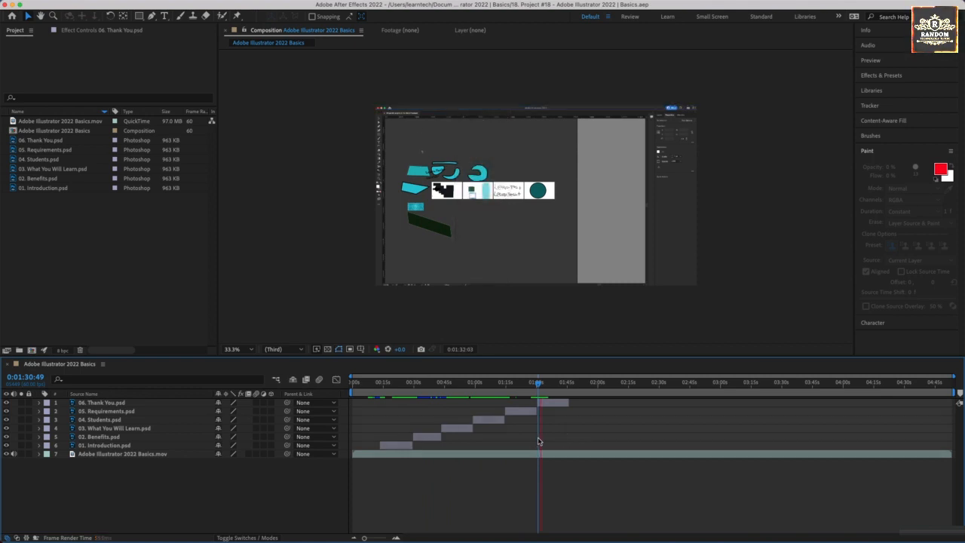